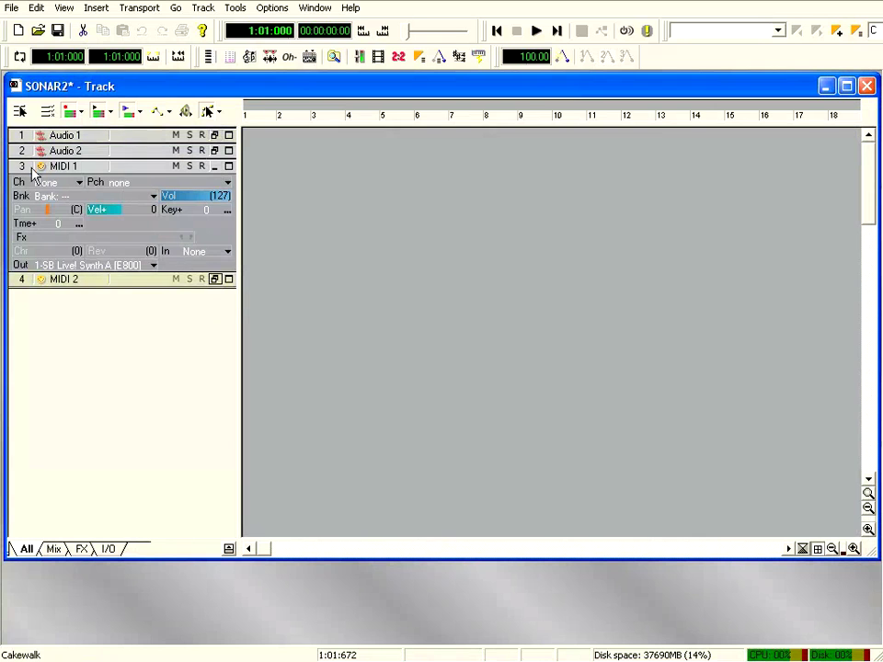
- Open the MIDI 1 track in the Piano Roll, draw quarter notes C5, D5, E5 and F5 across measure 1, and play them
double_click(52, 167)
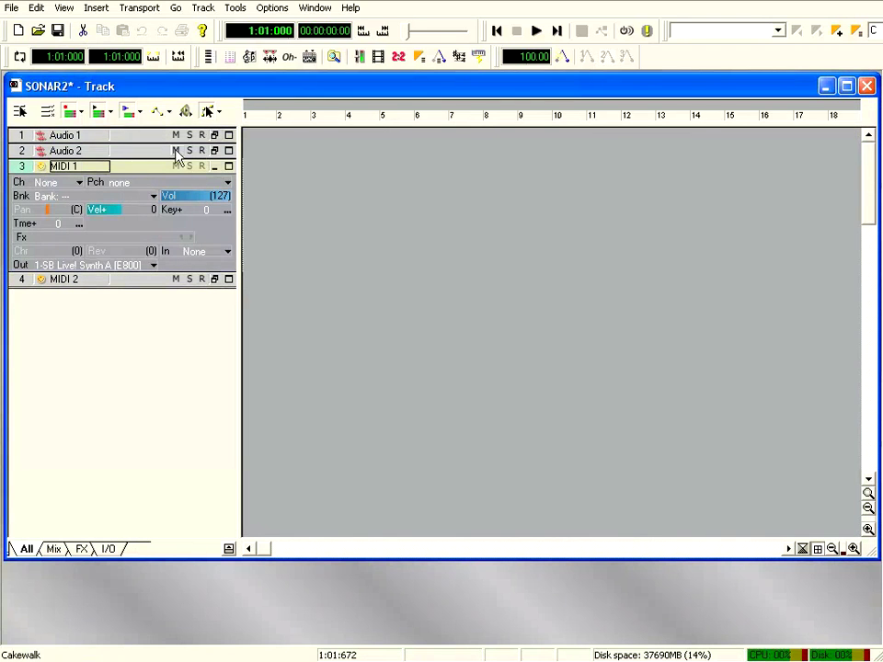
left_click(209, 57)
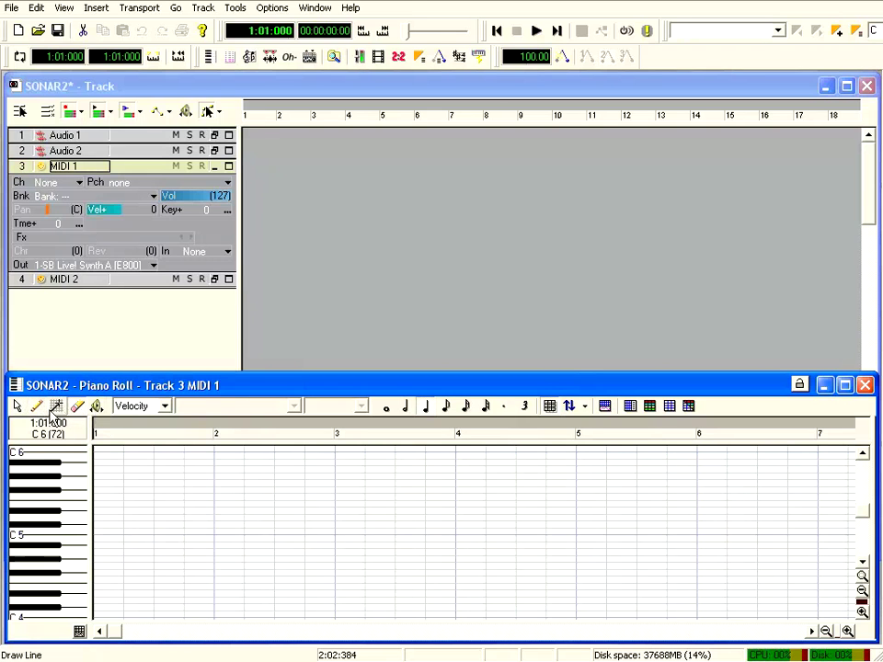
left_click(96, 531)
left_click(125, 516)
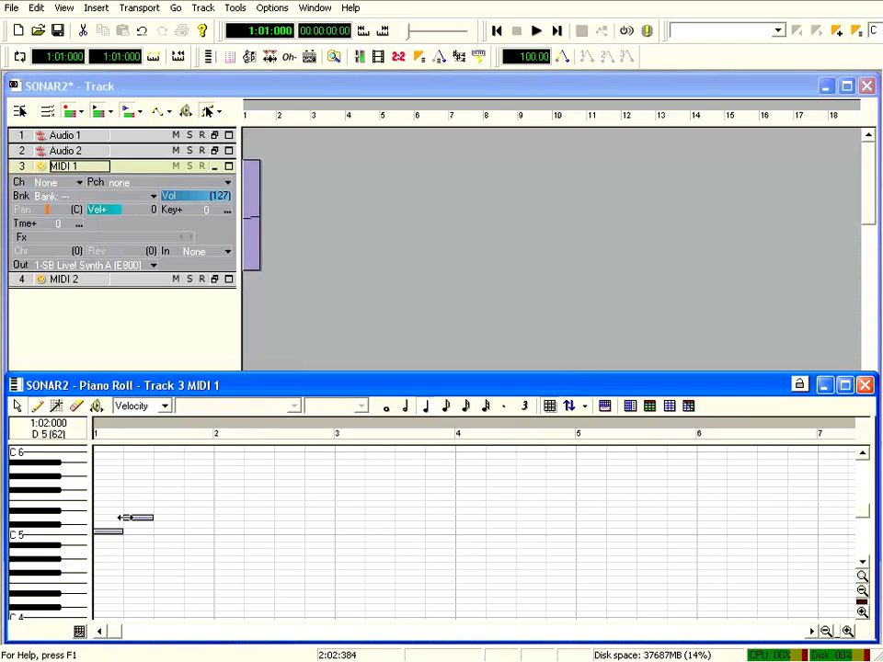
left_click(155, 503)
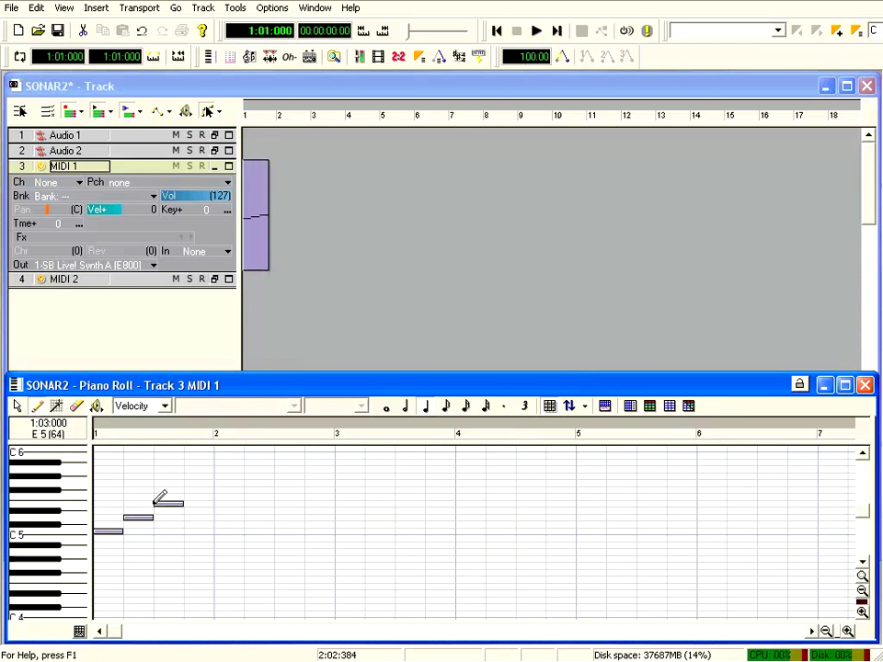
left_click(185, 496)
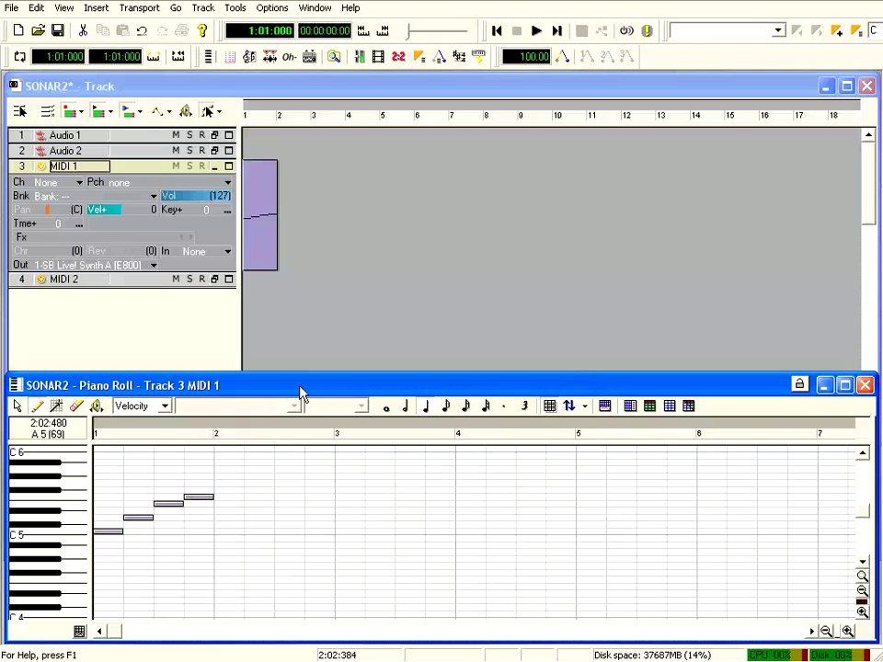
left_click(536, 32)
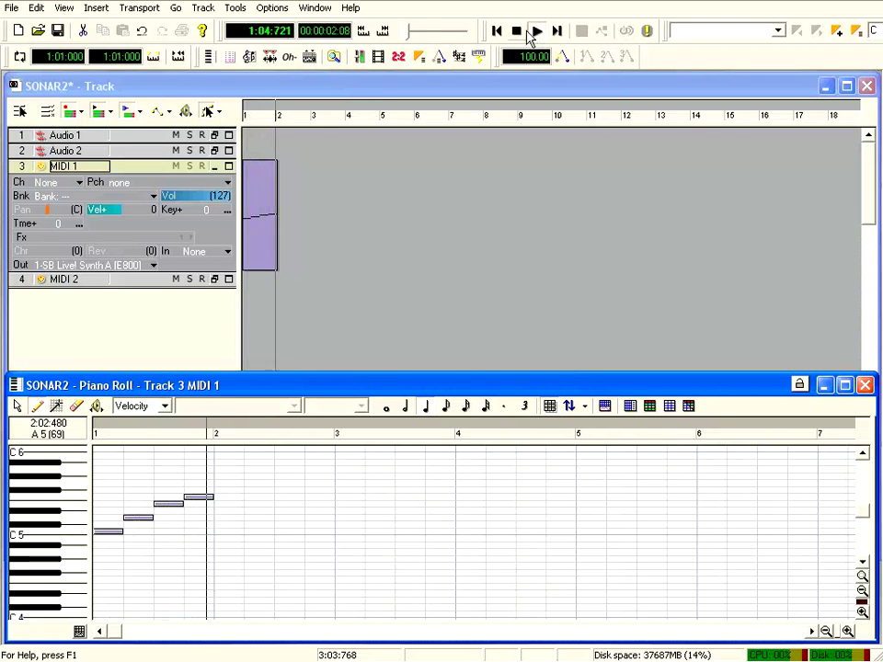
- Scrub in the Piano Roll and erase the F5 note on beat 4 of measure 1
left_click(97, 407)
mouse_move(99, 453)
left_mouse_down()
mouse_move(204, 453)
mouse_move(240, 465)
mouse_move(69, 467)
mouse_move(199, 457)
mouse_move(84, 450)
left_mouse_up()
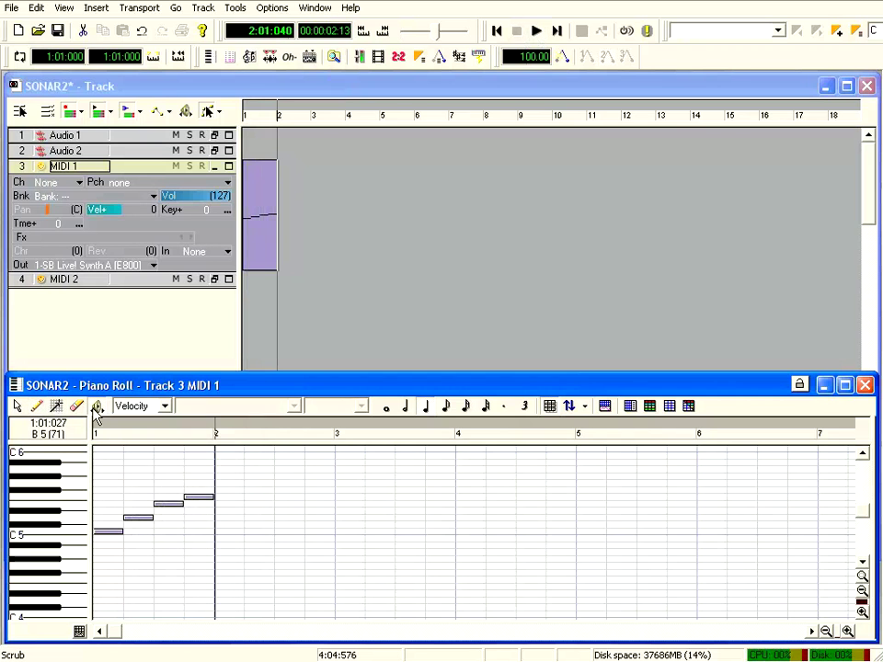
left_click(197, 499)
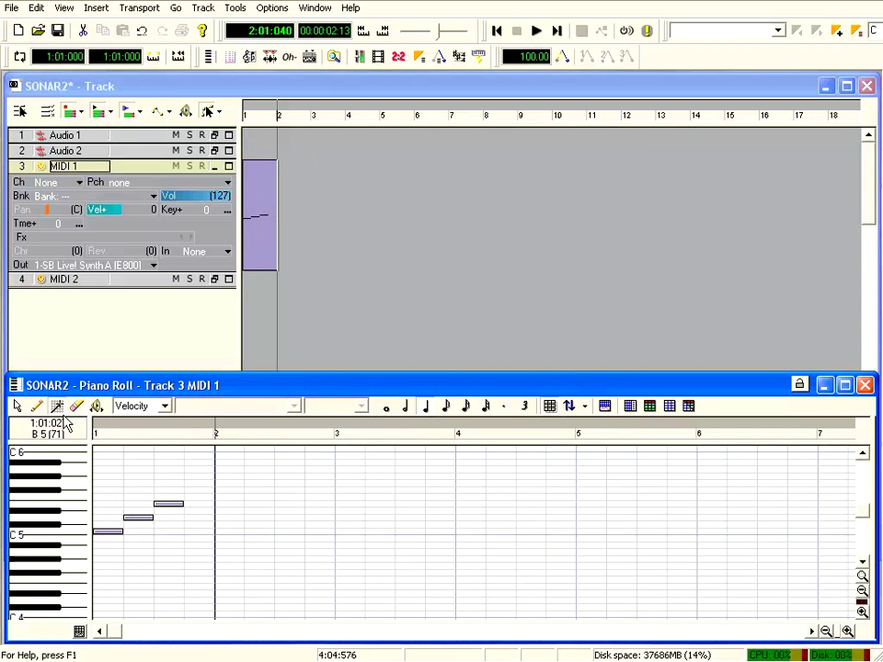
- Draw F#5, A5 and A5 quarter notes on beats 1, 2 and 4 of measure 2, and play from the start
left_click(218, 490)
left_click(245, 469)
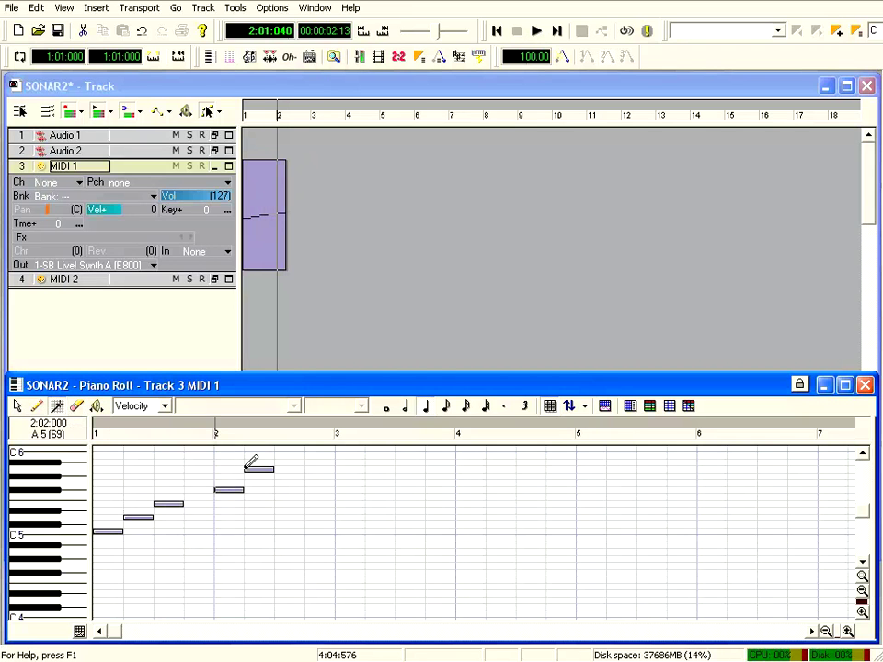
left_click(306, 469)
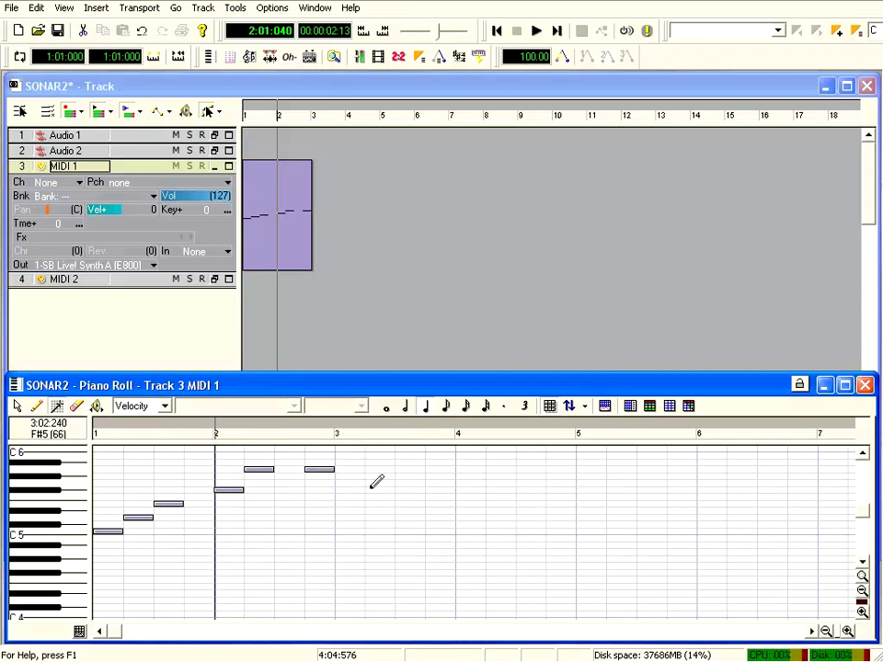
left_click(497, 30)
left_click(537, 31)
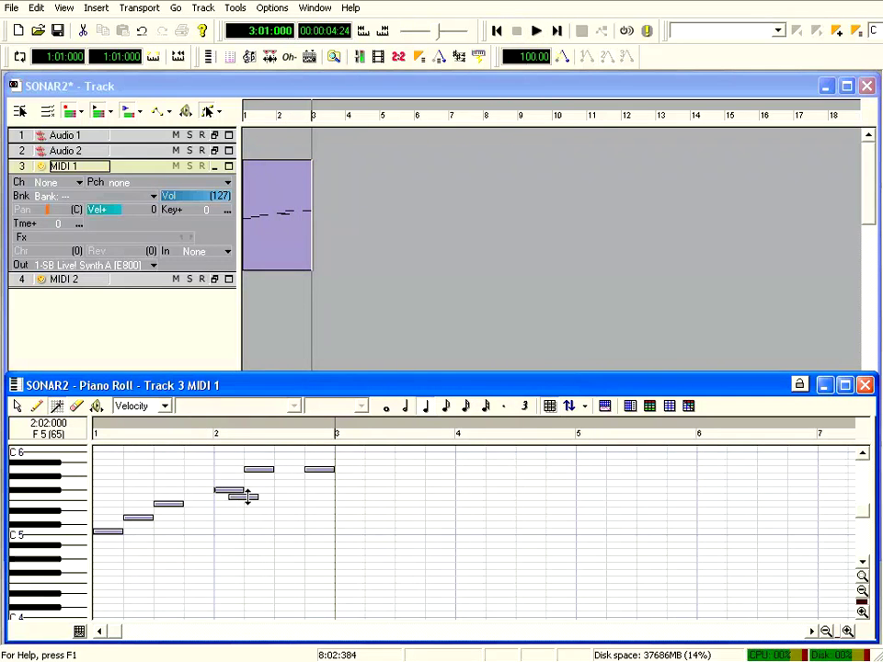
- Lower measure 2's F5 note to E5, add overlapping G5 and A5 notes late in measure 1 and G5 and B5 in measure 2, and play back
left_click_drag(247, 498, 245, 504)
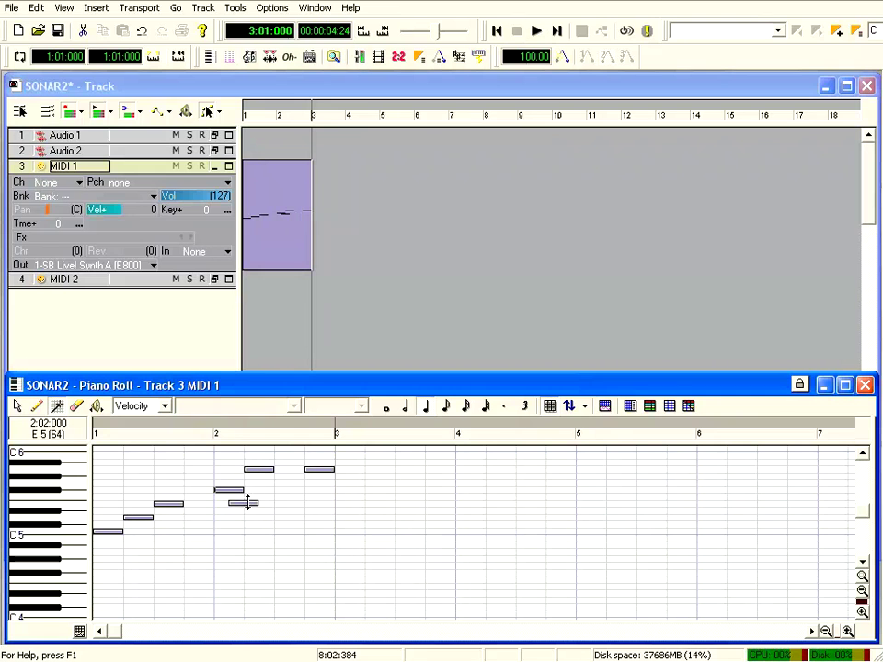
left_click(197, 483)
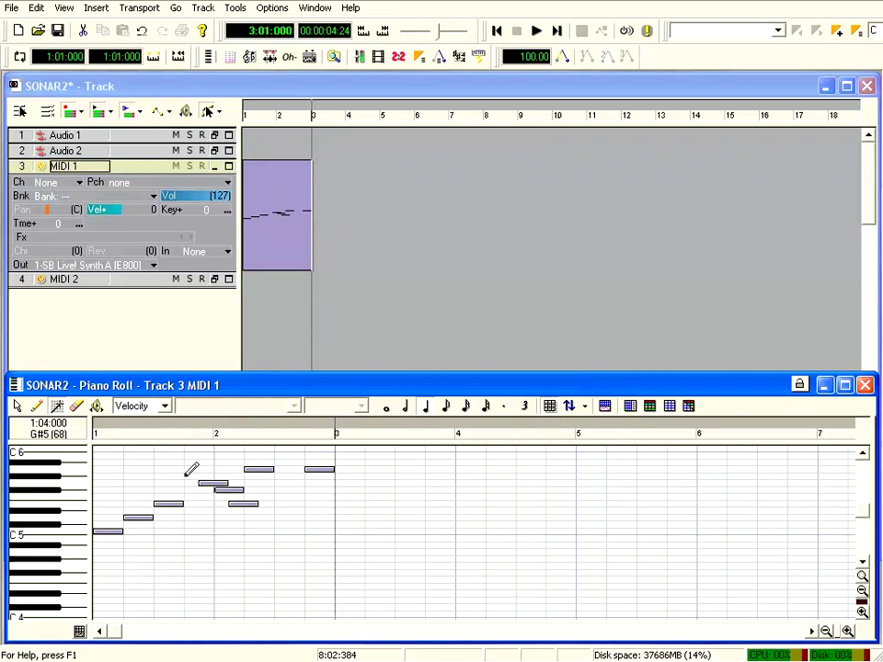
left_click(185, 469)
left_click(275, 483)
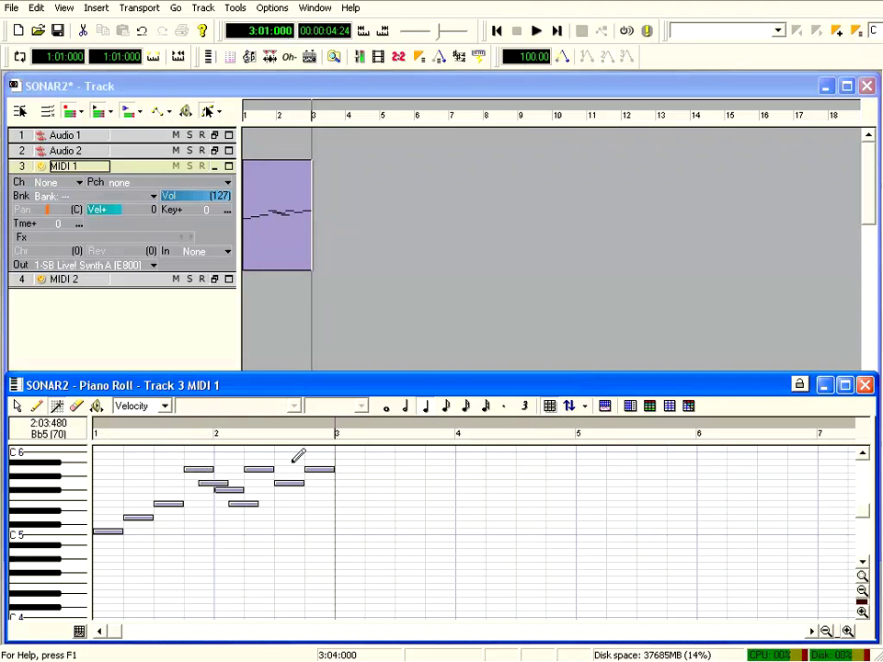
left_click(290, 455)
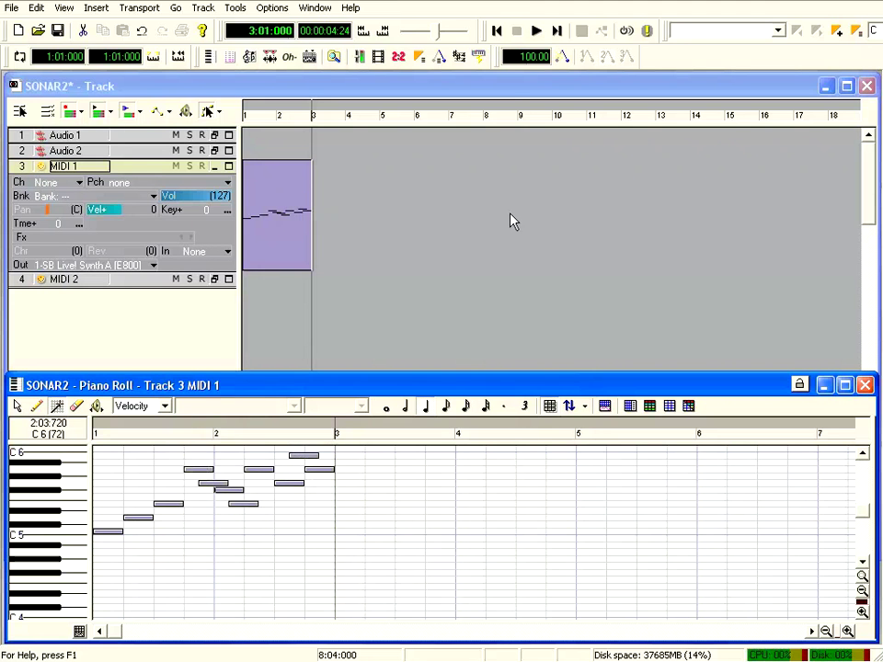
left_click(535, 31)
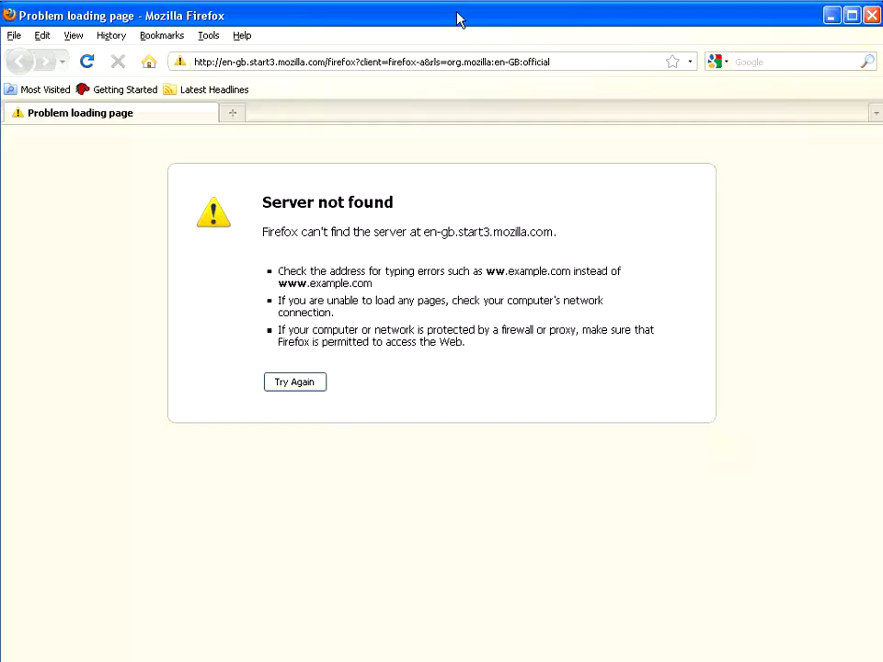
- Switch to Firefox, load tutorial.uuuq.com and view entry 001. MIDI DEVICE SETTING in its SONAR tutorial list
key("ctrl+l")
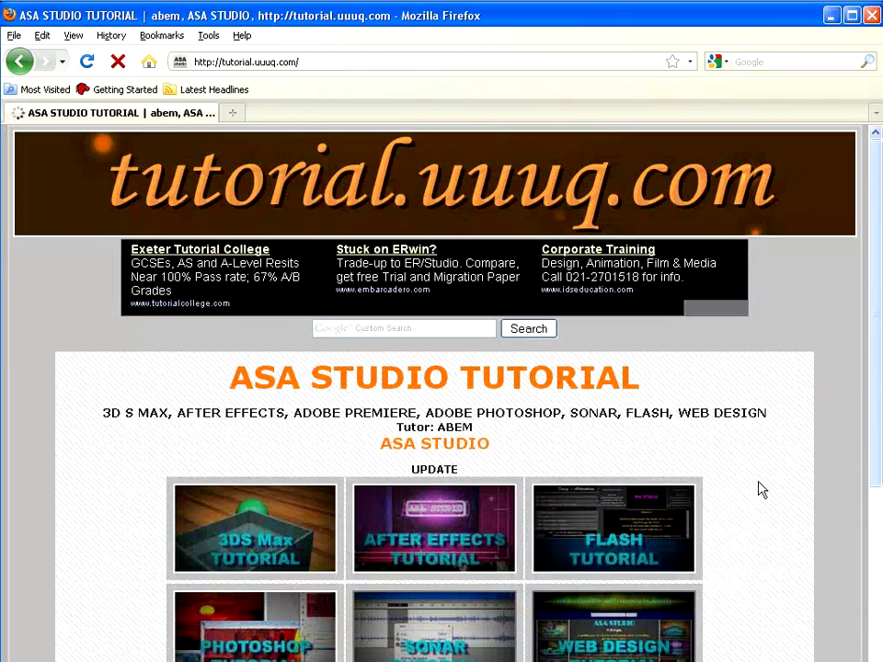
scroll(755, 496, "down", 2)
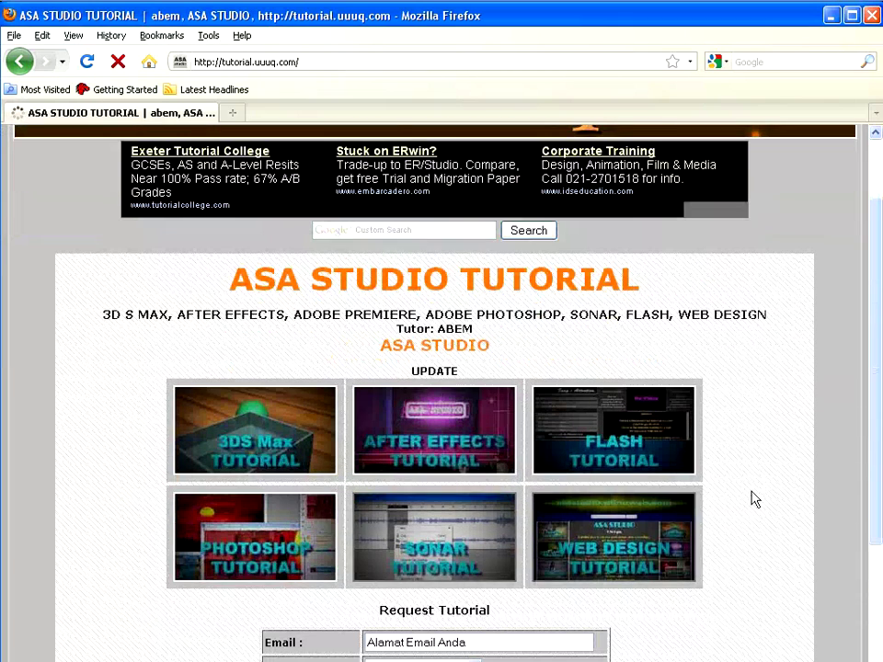
left_click(436, 542)
scroll(725, 433, "down", 2)
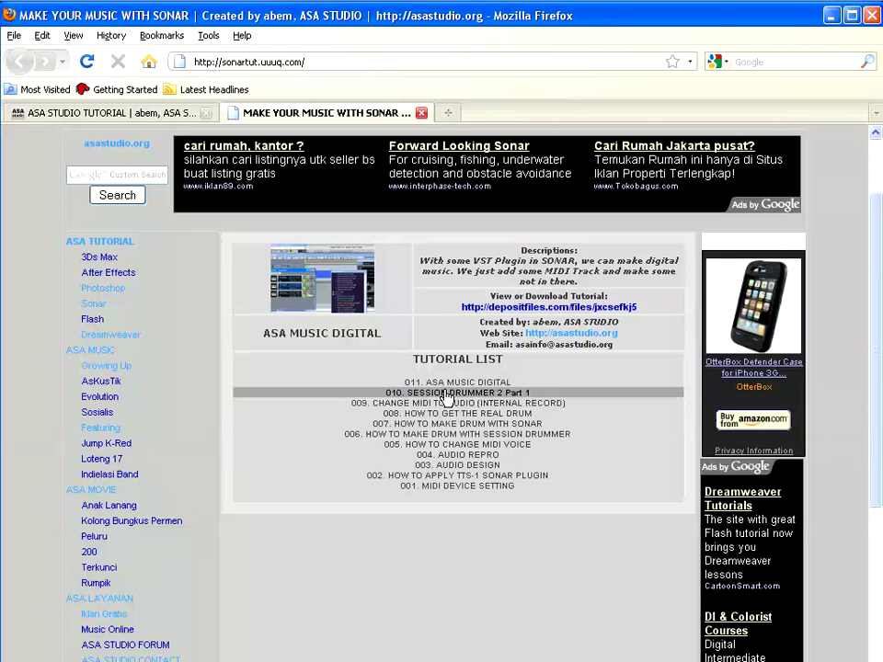
left_click(472, 494)
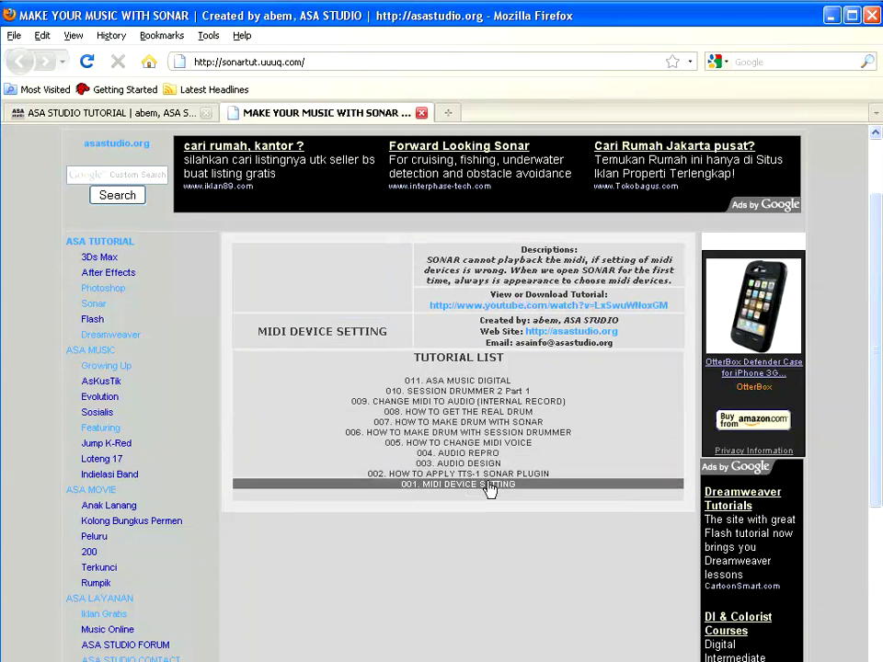
left_click(543, 316)
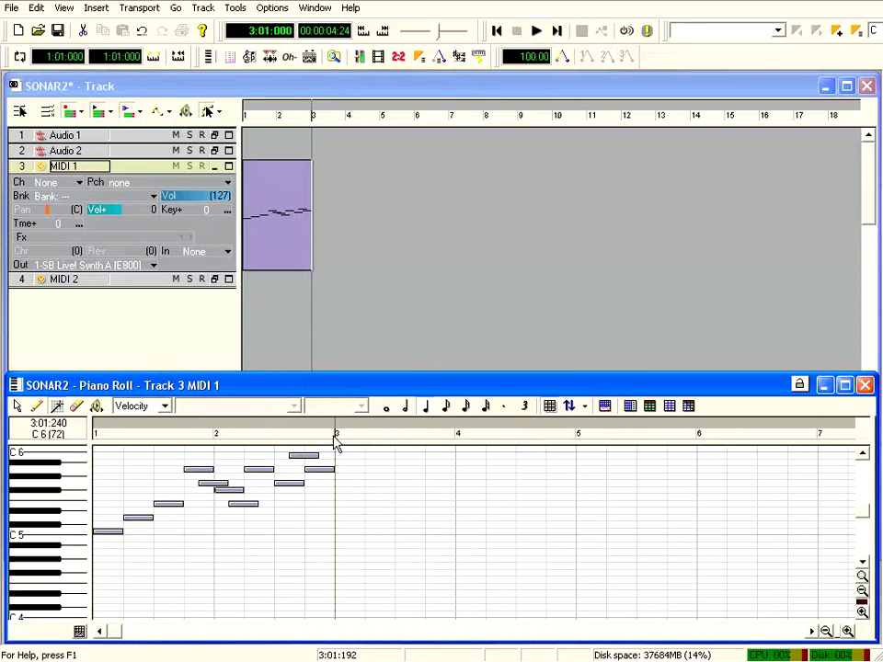
- Select measures 1 and 2 in the Piano Roll, set them as the loop range 1:01:000 to 3:01:000, and play the loop
left_click_drag(336, 442, 83, 438)
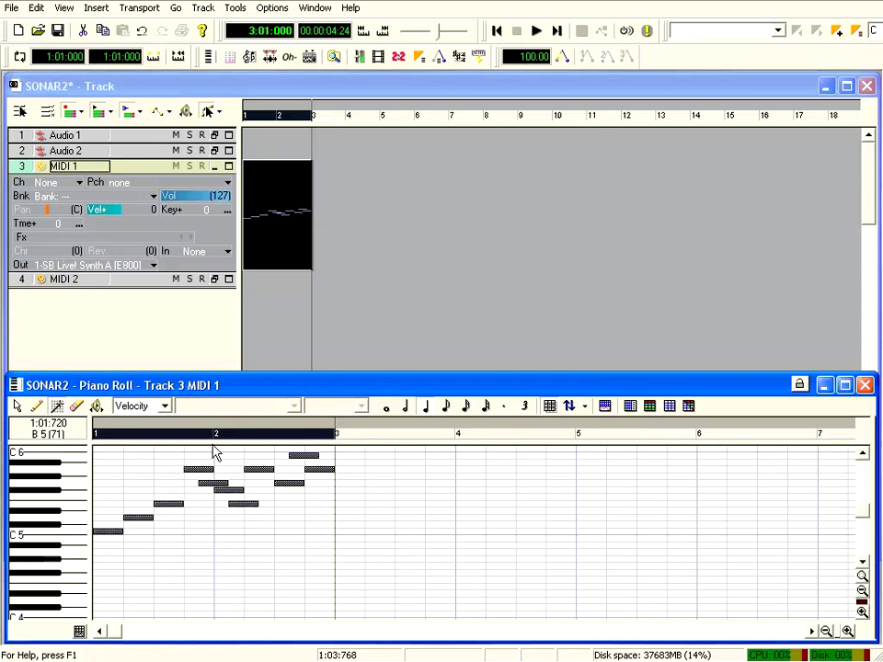
left_click(155, 57)
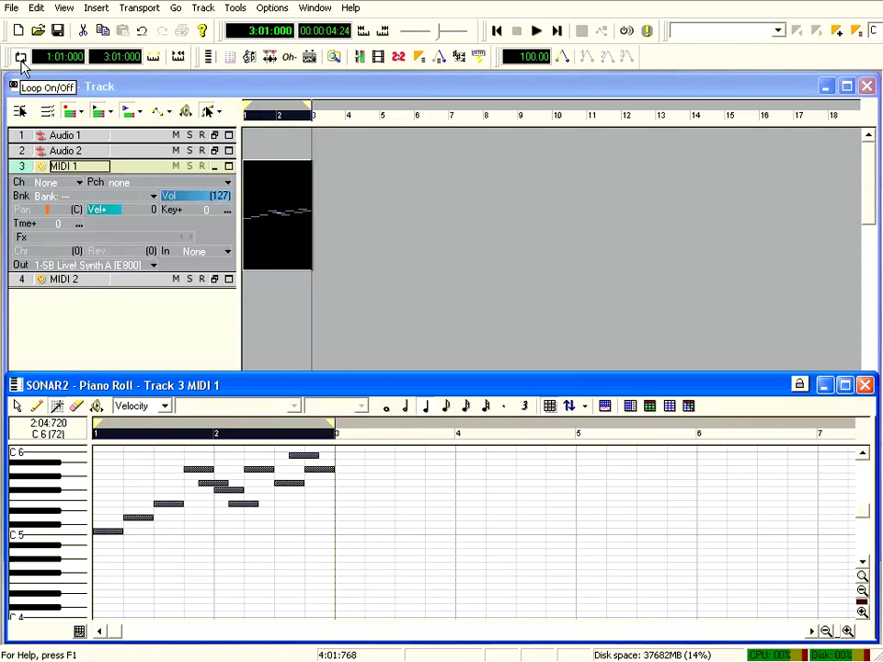
left_click(536, 32)
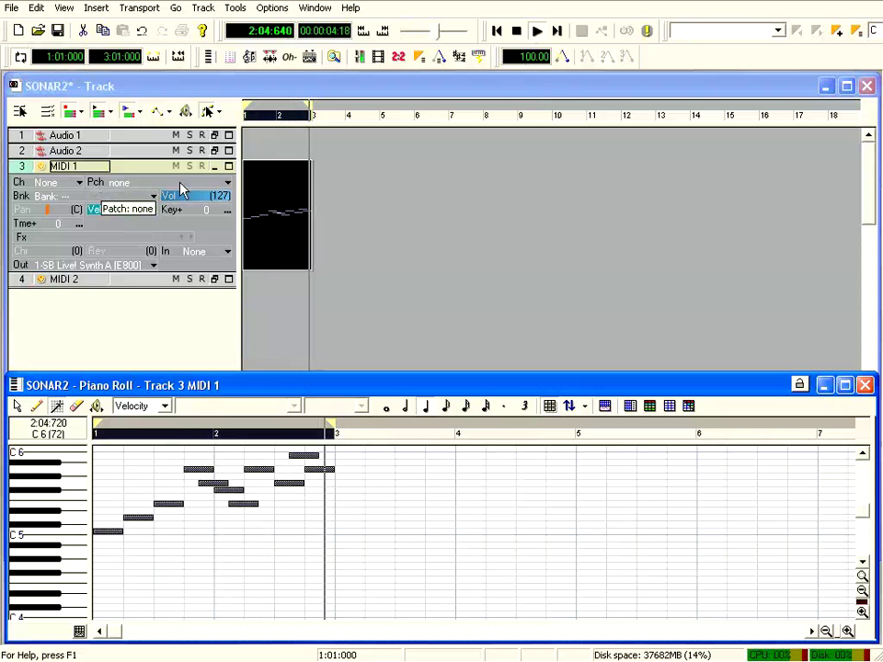
- Try the Marimba patch and the Acoustic Grand Piano patch on the MIDI 1 track during loop playback
left_click(237, 175)
left_click(103, 182)
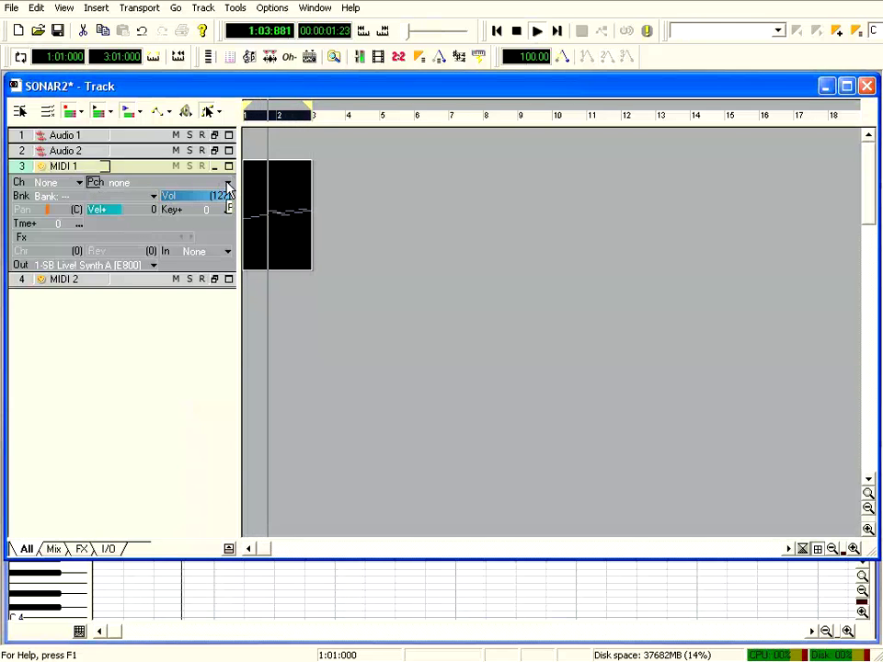
left_click(189, 191)
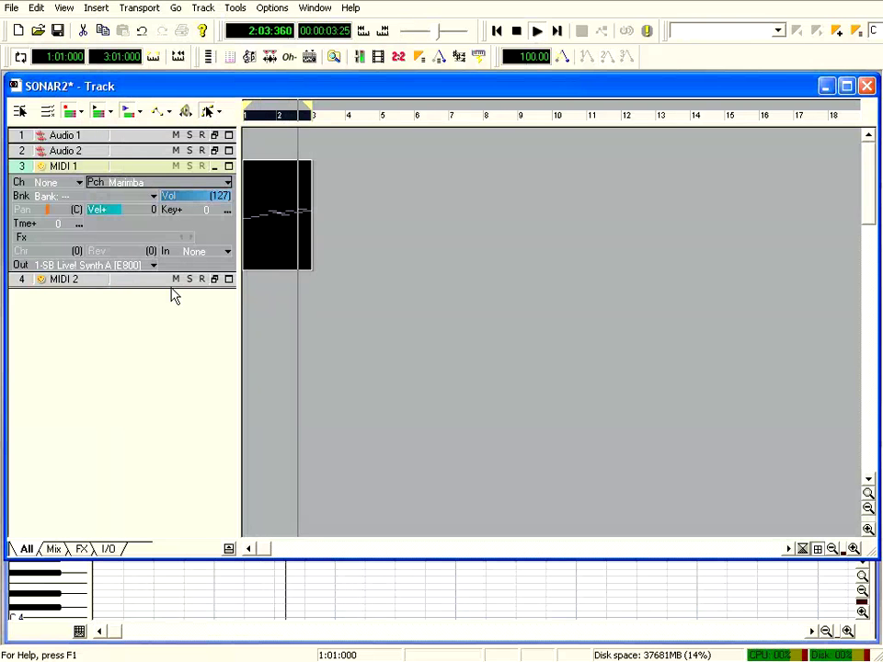
left_click(227, 184)
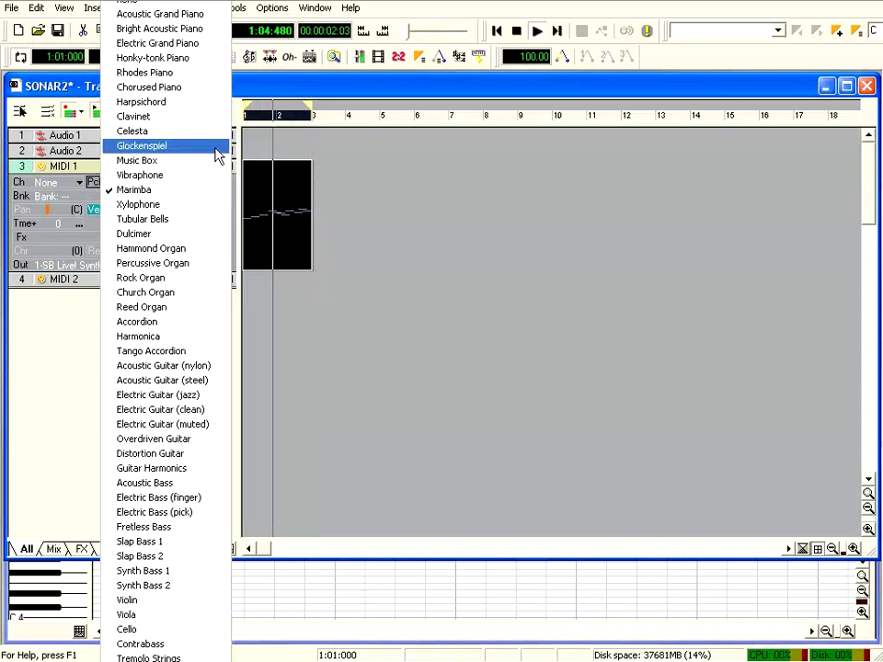
left_click(188, 14)
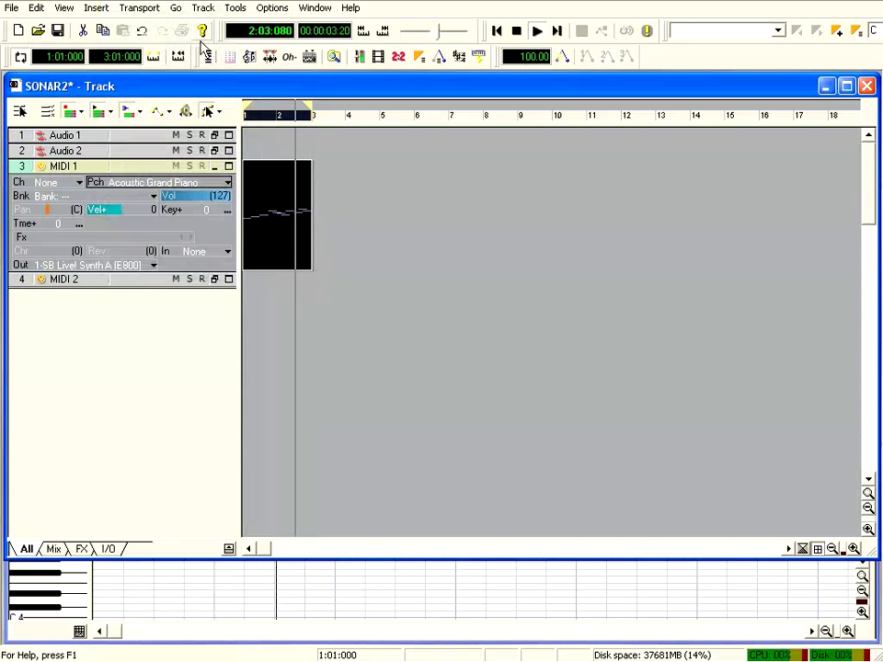
- Try the Rock Organ patch and the Church Organ patch on the MIDI 1 track
left_click(227, 182)
left_click(204, 278)
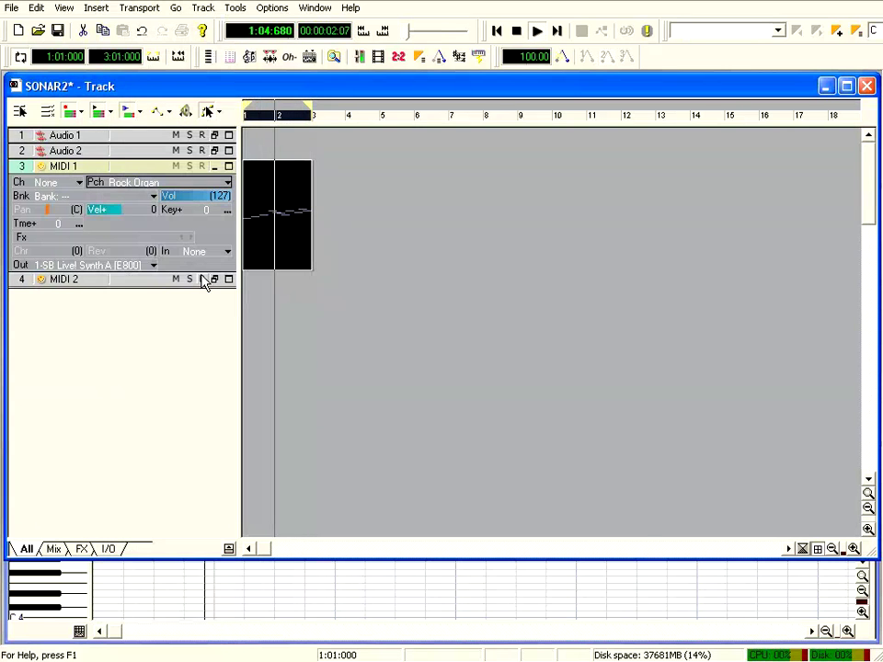
left_click(227, 182)
left_click(204, 293)
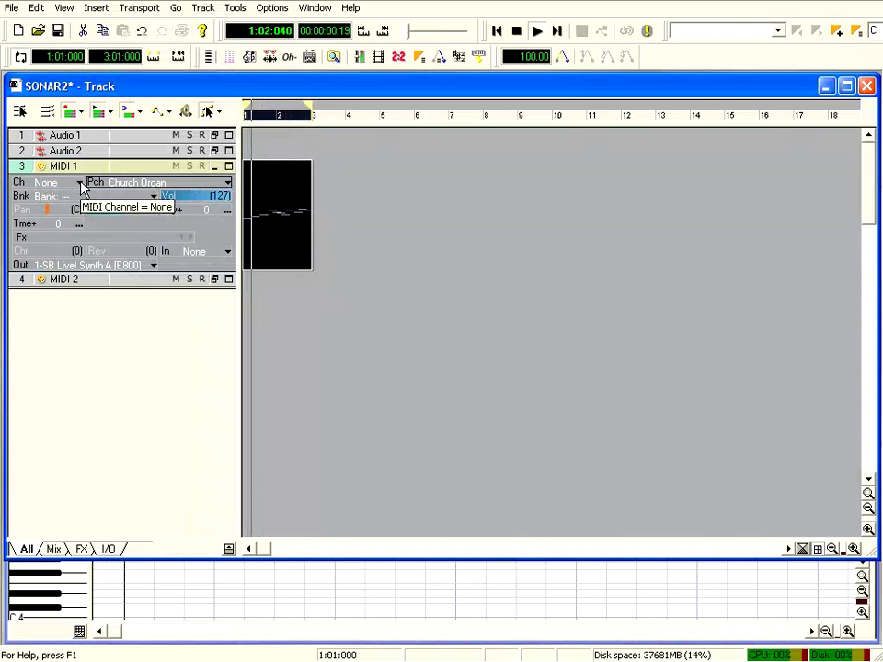
- Clear the clip selection on the MIDI 1 track and set its MIDI channel to 1
left_click(23, 169)
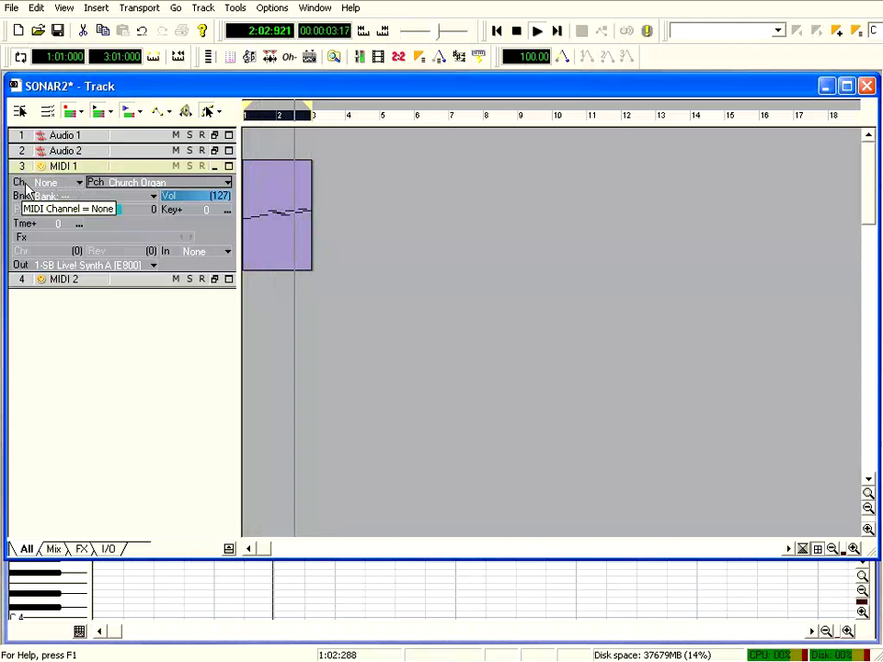
left_click(80, 185)
left_click(74, 212)
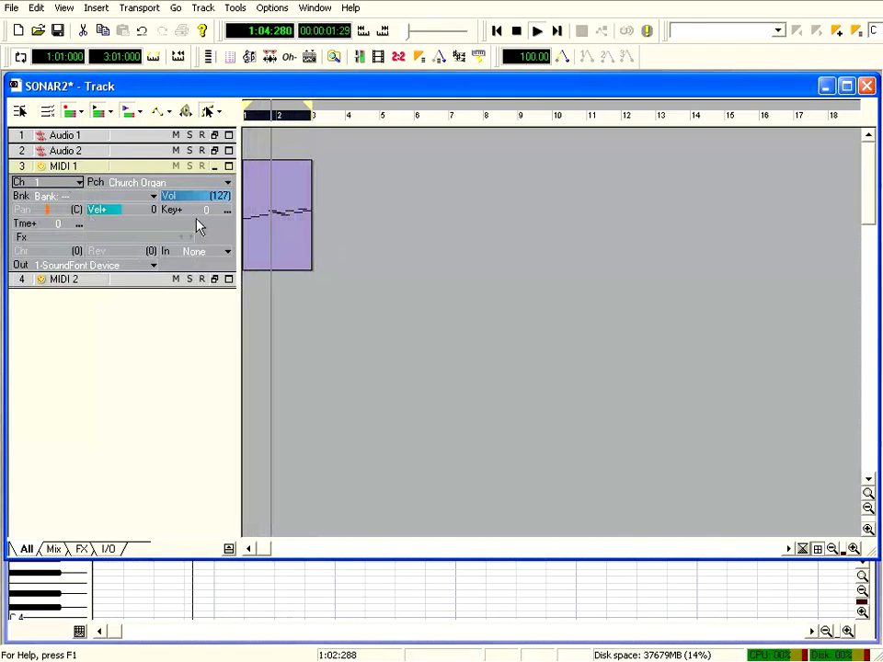
- Try the Marimba patch on the MIDI 1 track during loop playback, and set its patch to Harmonica
left_click(227, 182)
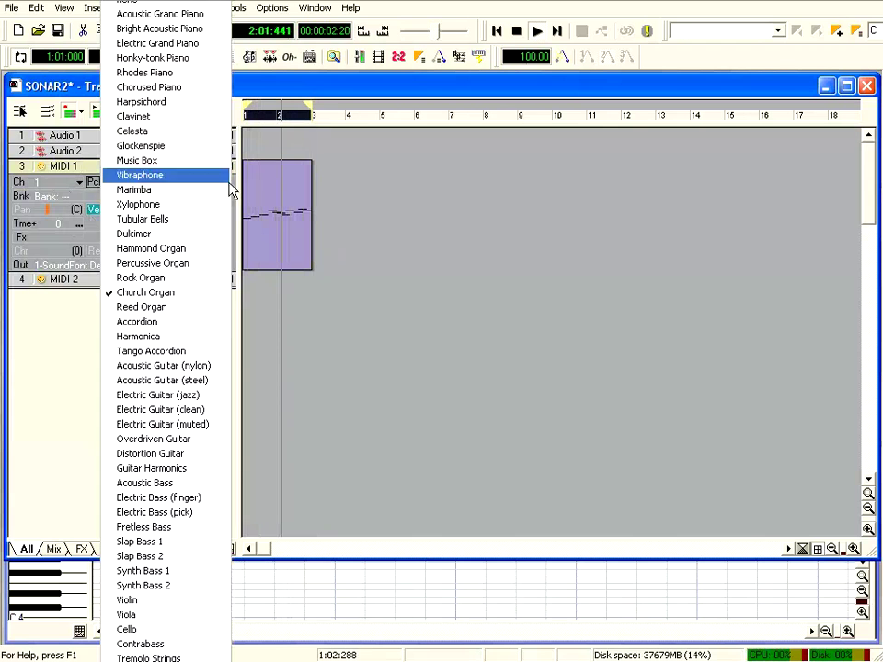
left_click(181, 191)
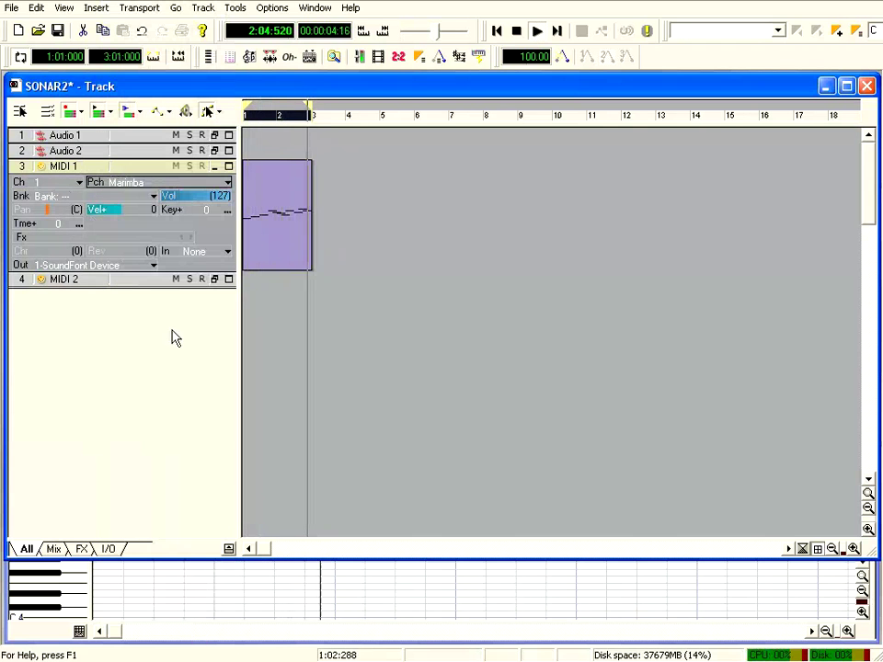
left_click(227, 182)
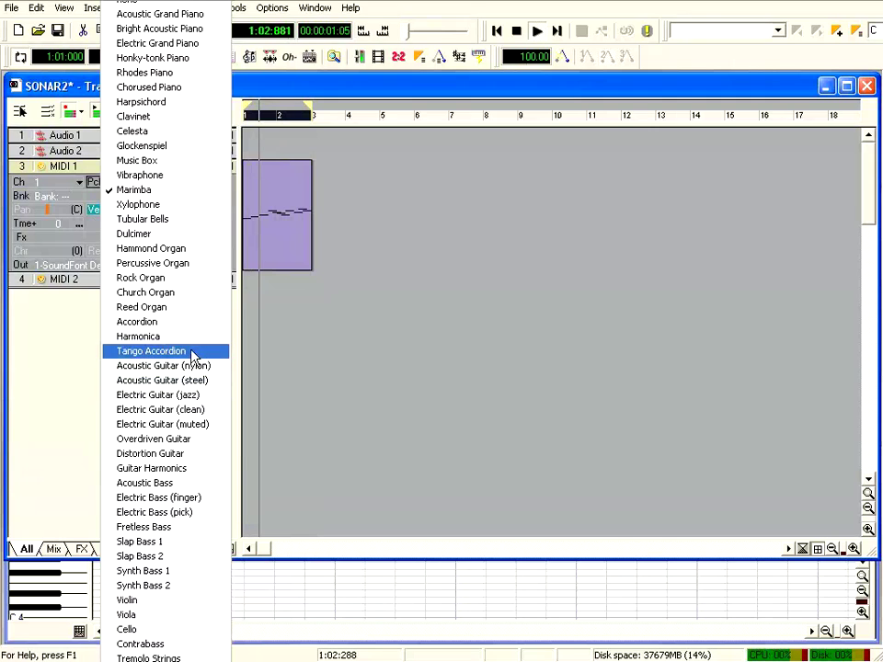
left_click(193, 337)
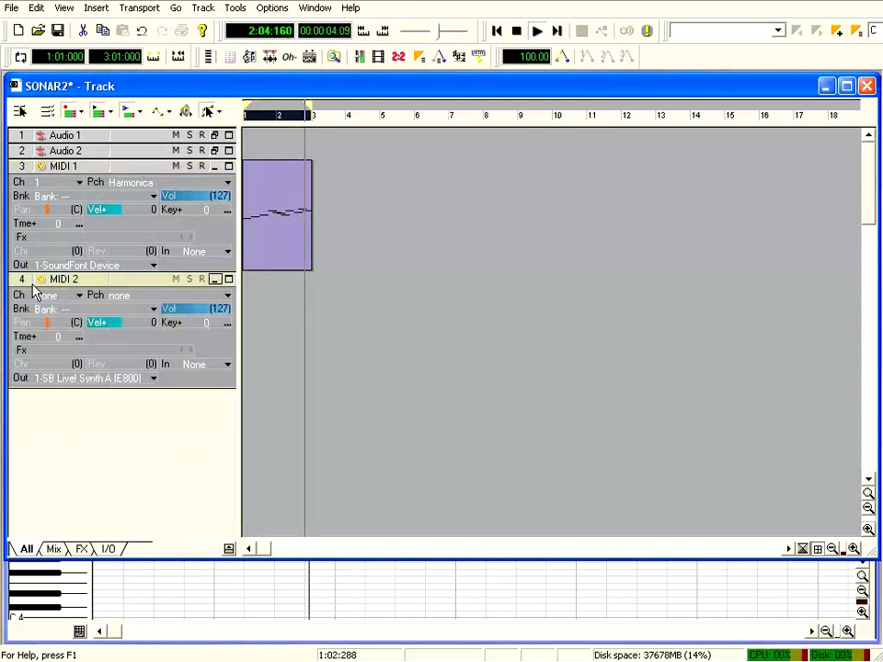
- Stop playback and set the MIDI 2 track to channel 2 with the Acoustic Bass patch
left_click(24, 279)
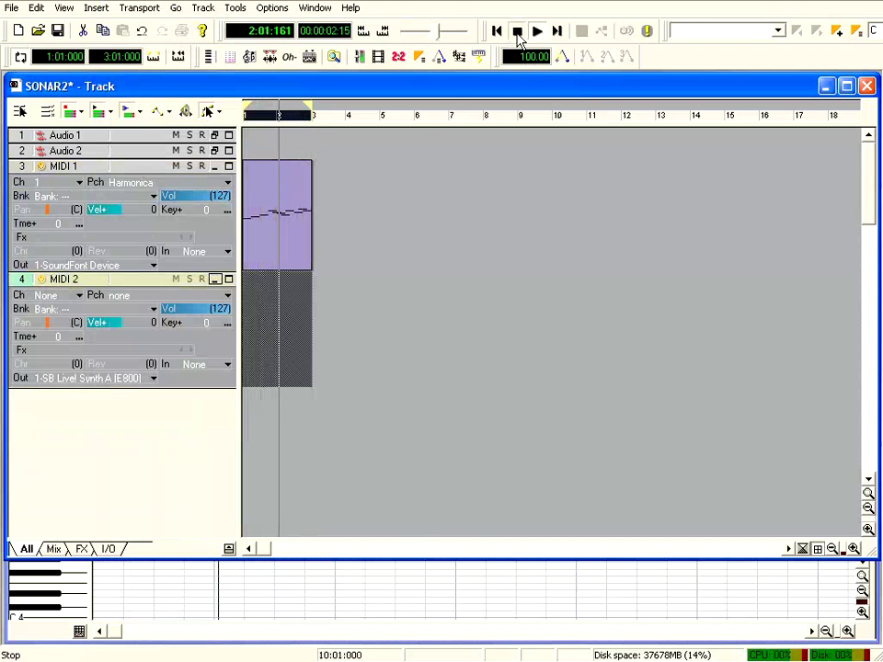
left_click(516, 30)
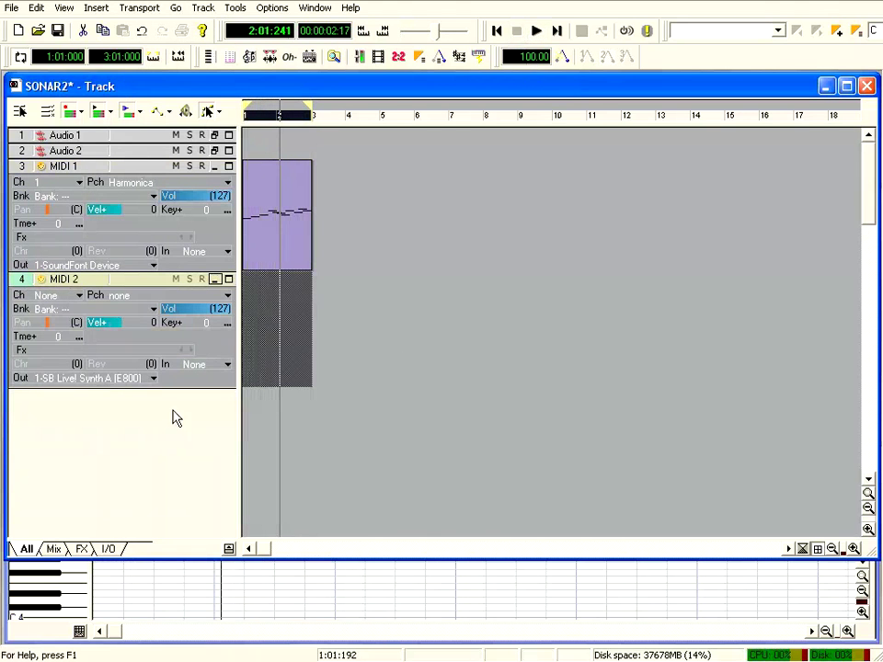
left_click(80, 297)
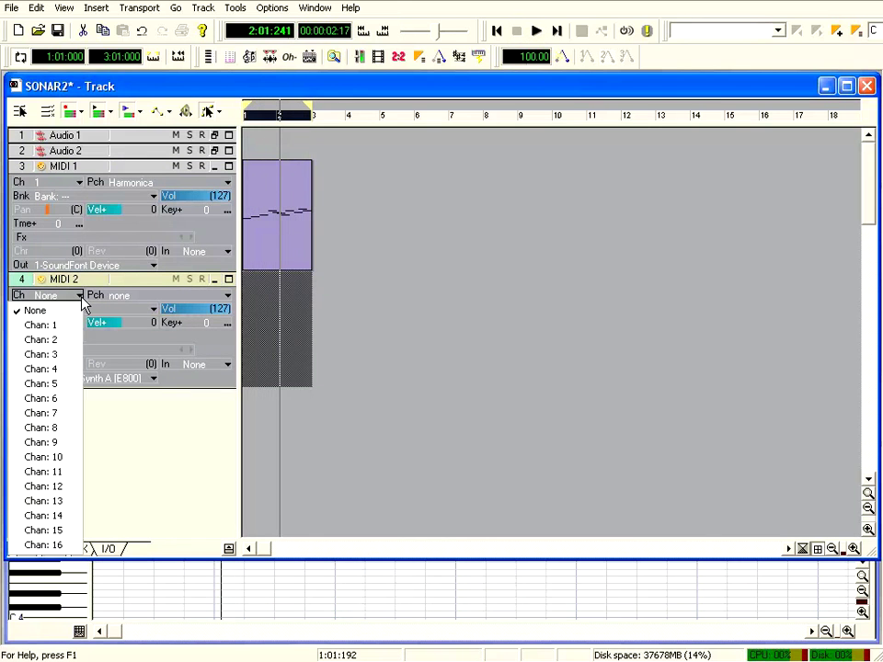
left_click(75, 341)
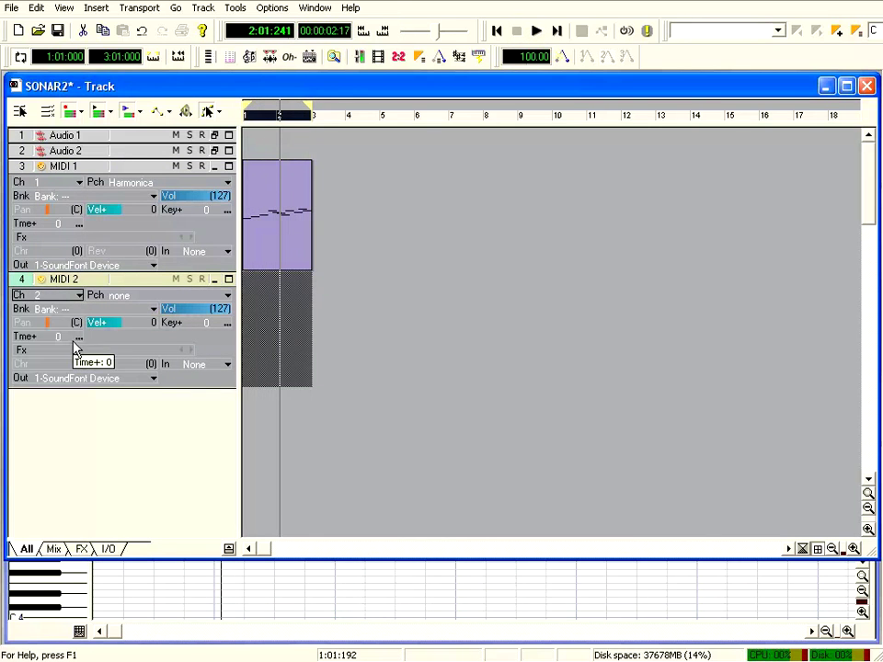
left_click(231, 297)
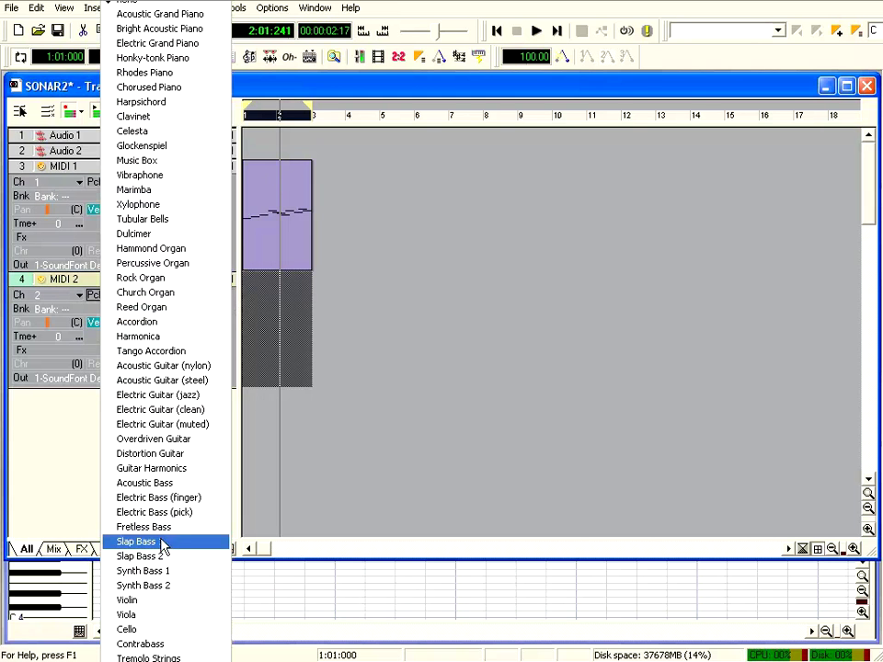
left_click(158, 483)
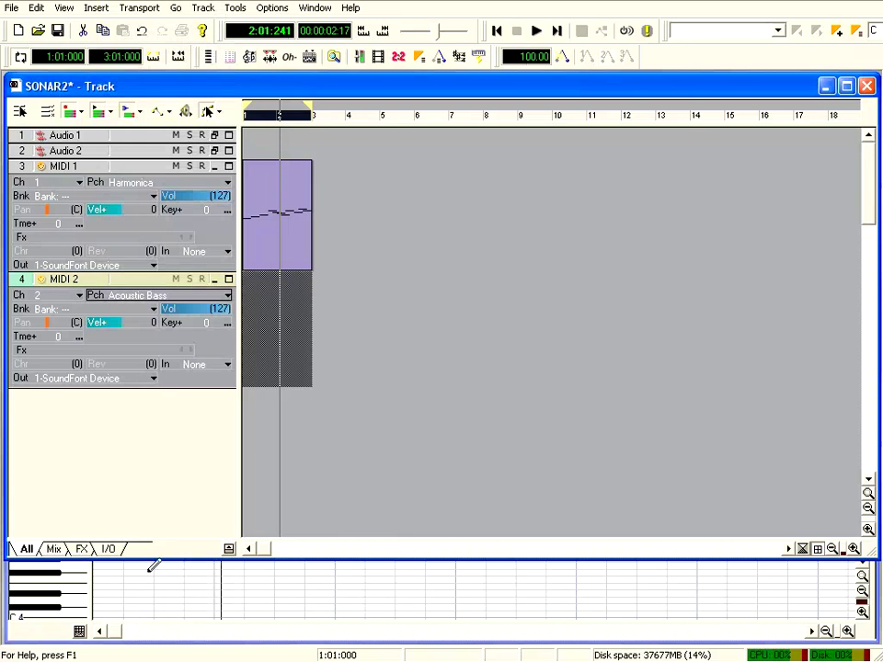
- Switch the Piano Roll from the MIDI 1 track to the MIDI 2 track
left_click(80, 598)
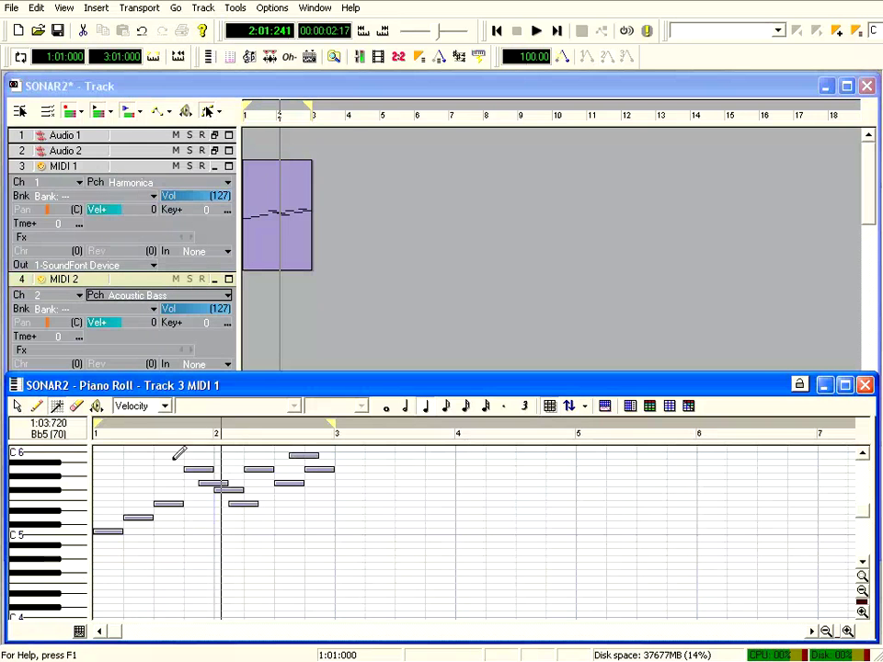
left_click(569, 407)
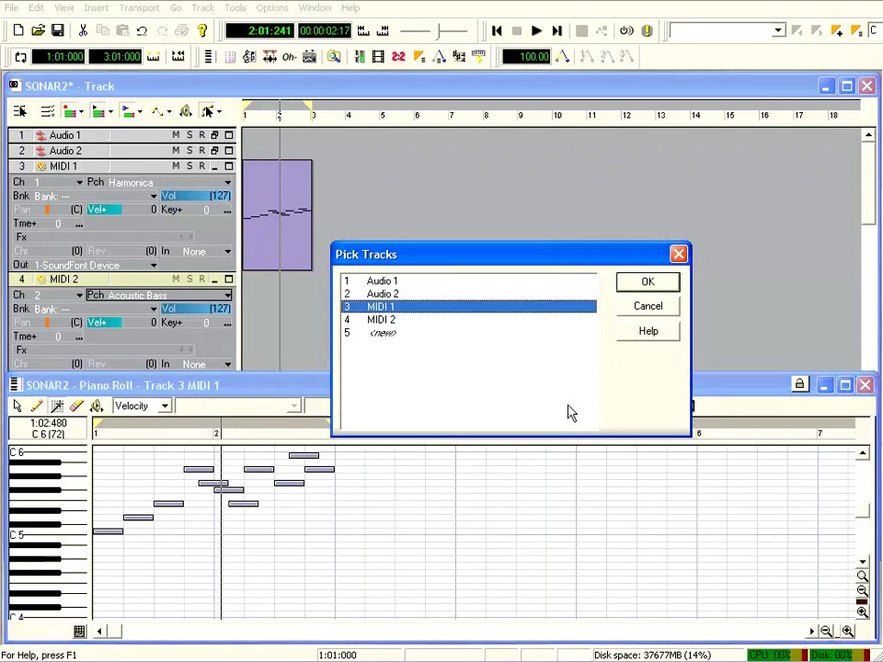
left_click(384, 322)
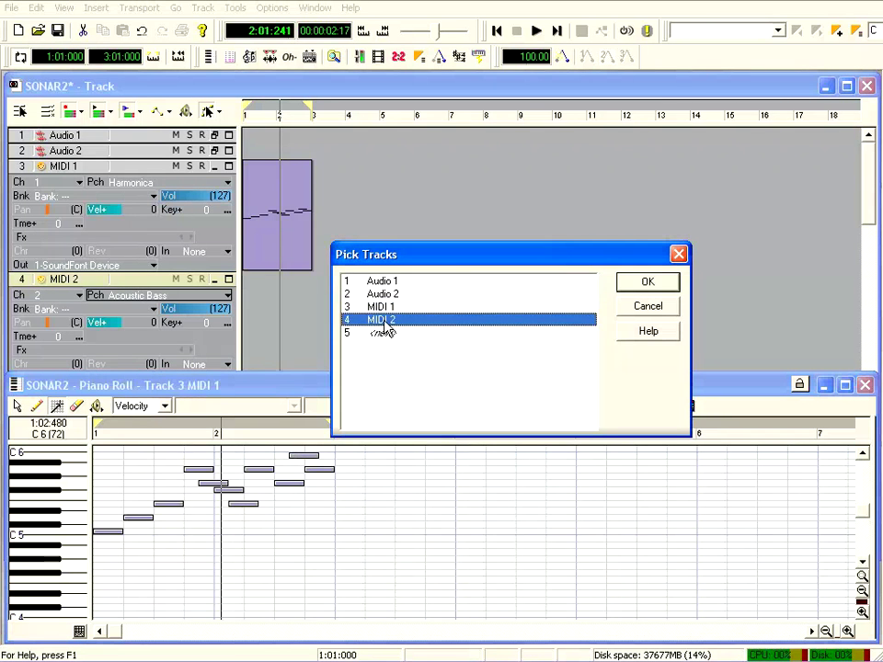
left_click(380, 309)
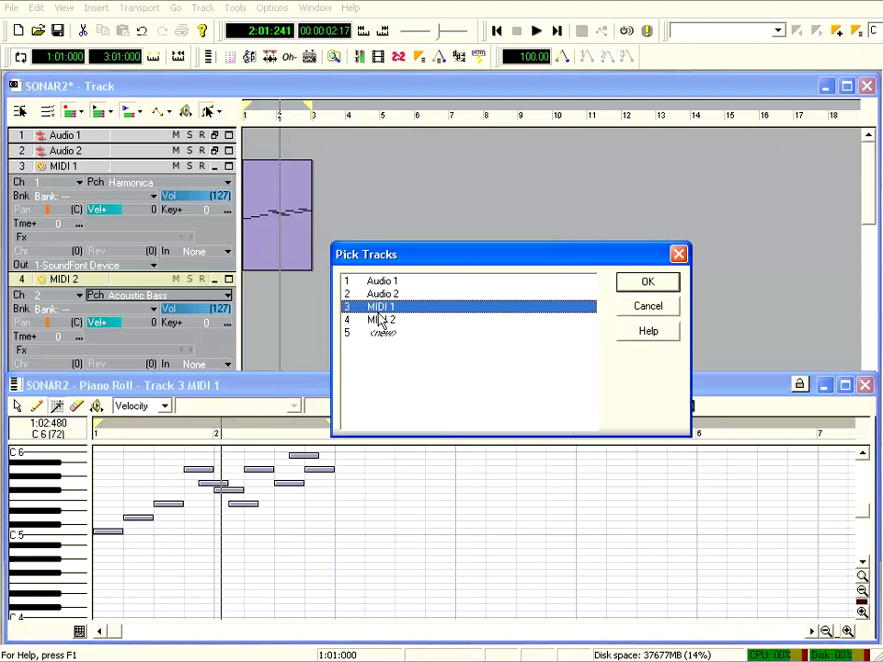
left_click(380, 322)
left_click(384, 294)
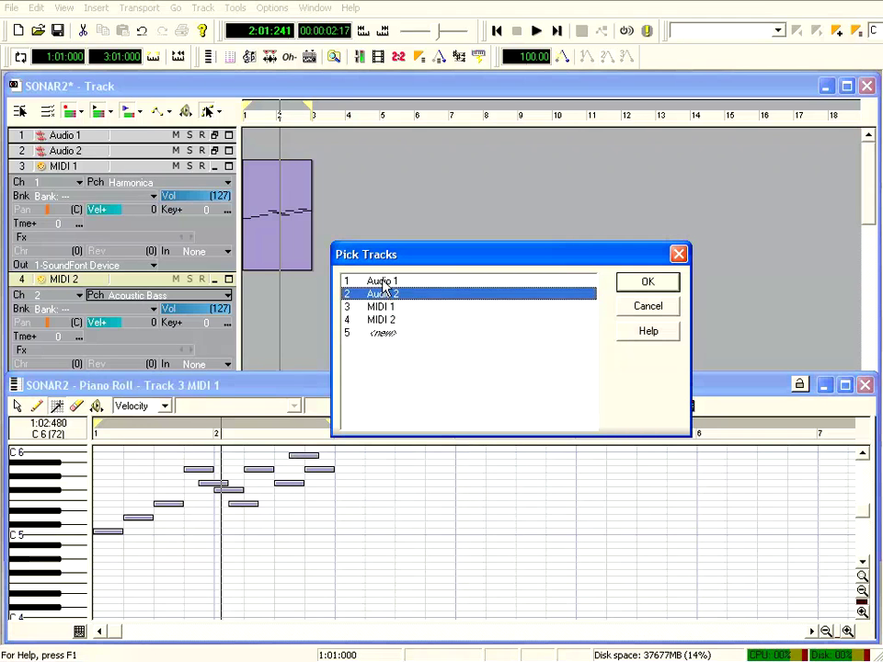
left_click(383, 283)
left_click(378, 321)
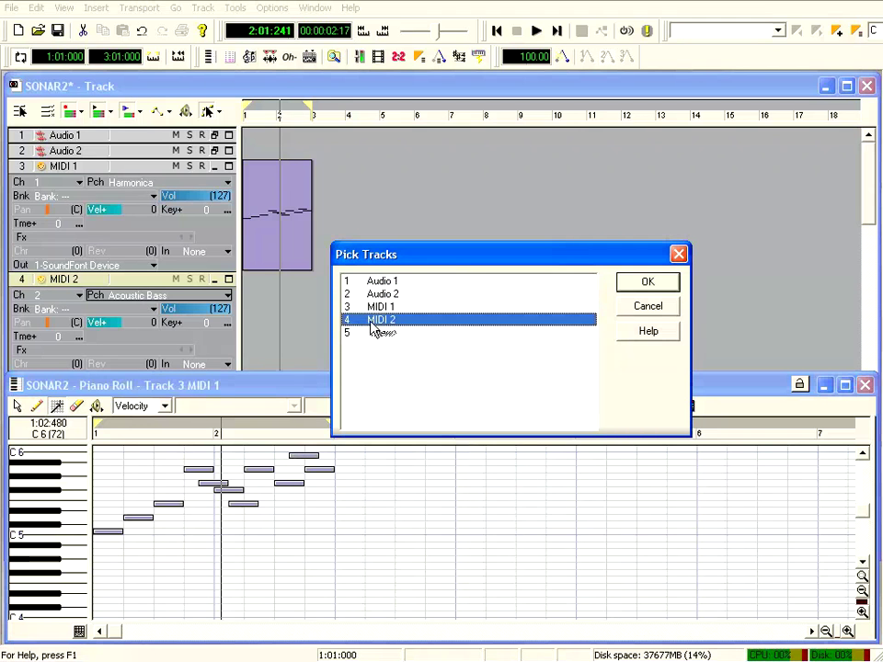
left_click(648, 282)
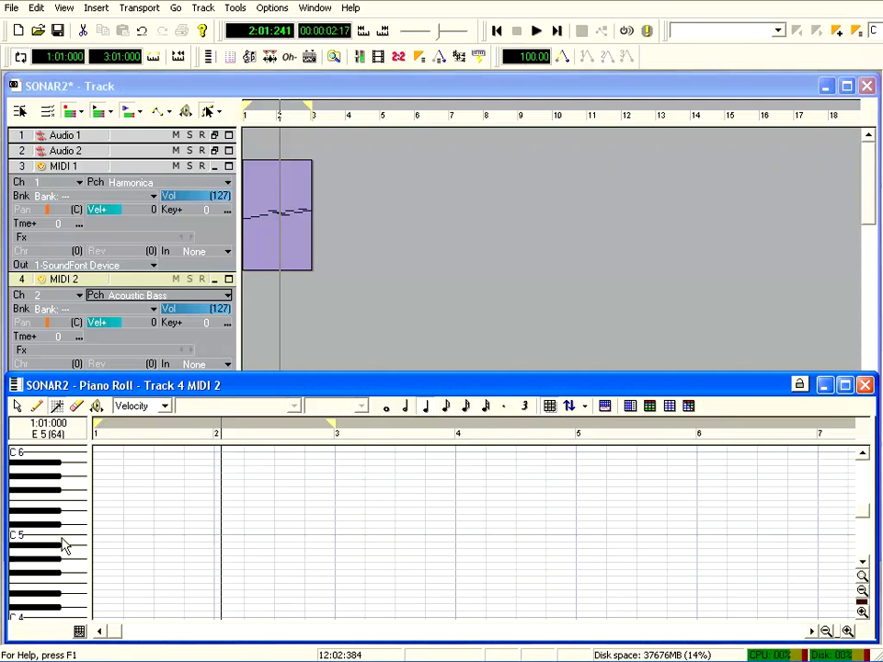
- Draw a bass line of quarter and eighth notes on C4 across measures 1 and 2 of the MIDI 2 track
scroll(66, 565, "down", 3)
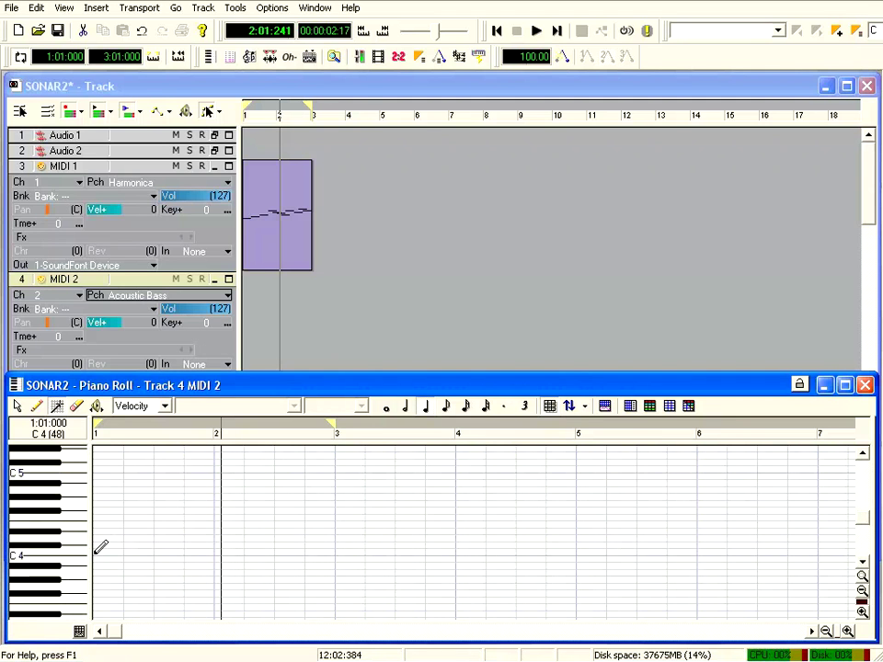
mouse_move(95, 552)
left_mouse_down()
mouse_move(154, 552)
mouse_move(138, 551)
left_mouse_up()
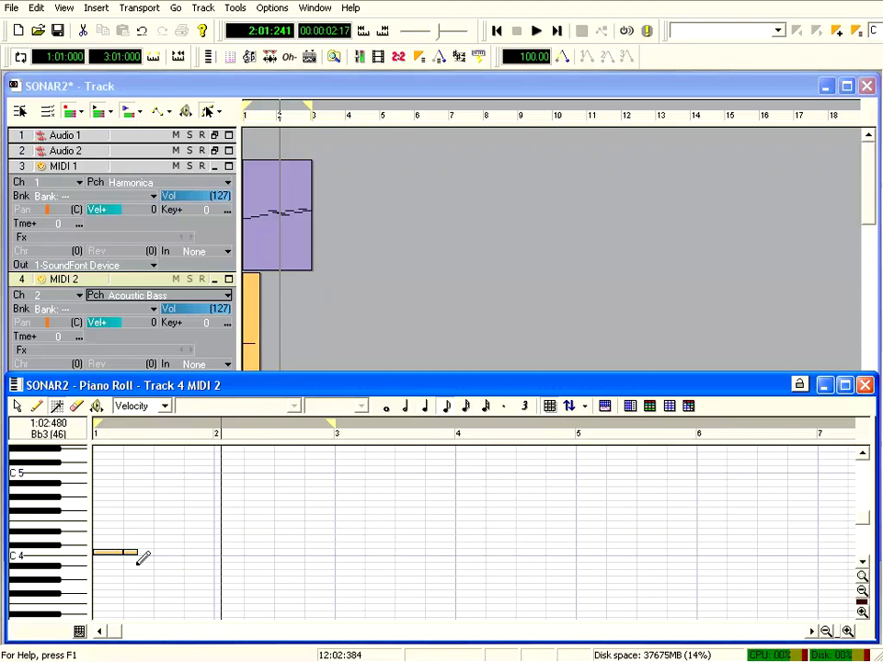
left_click(187, 552)
left_click(217, 551)
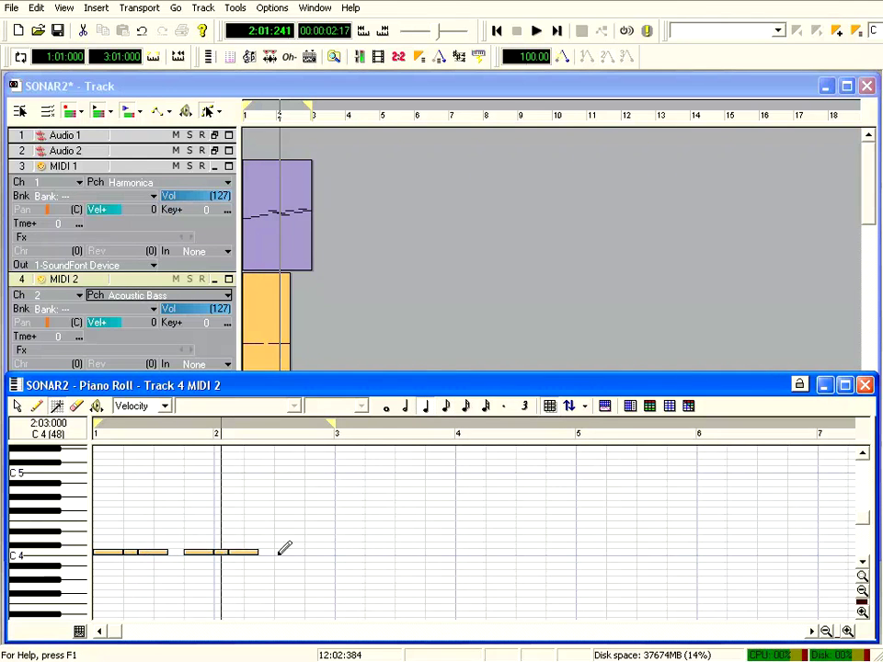
left_click(276, 552)
left_click(308, 552)
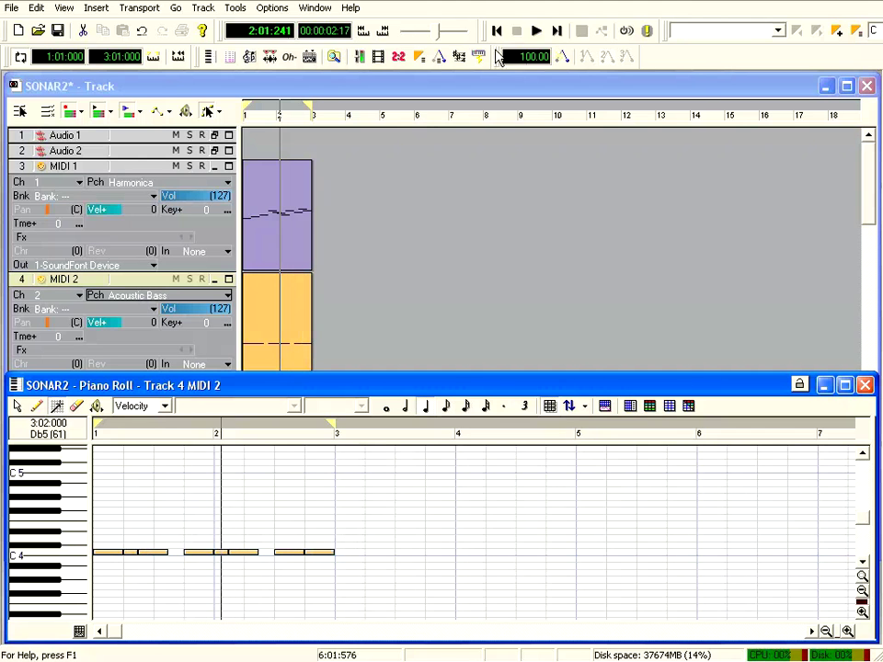
- Play the harmonica and bass loop from the start, and stop playback
left_click(496, 31)
left_click(536, 30)
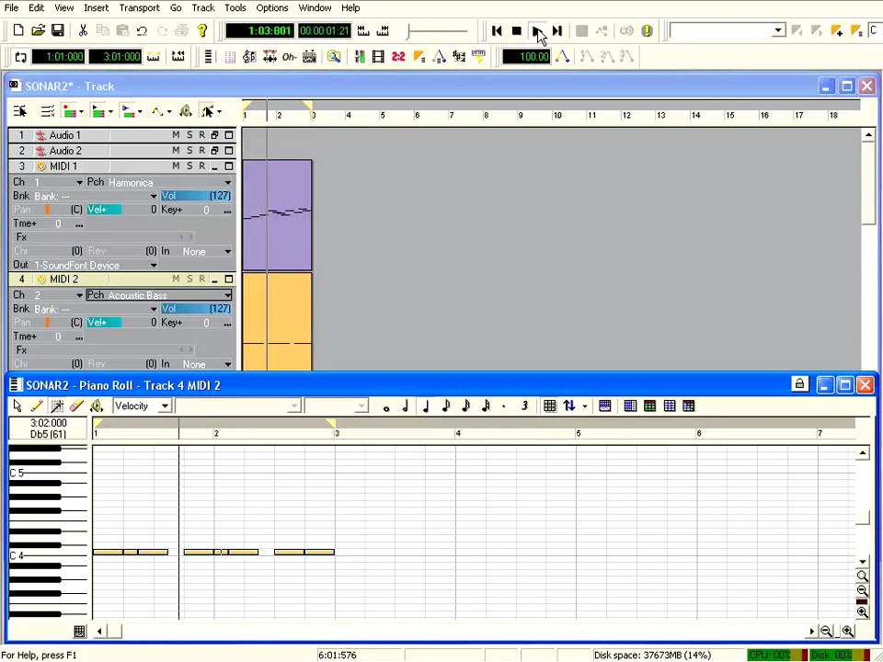
left_click(539, 34)
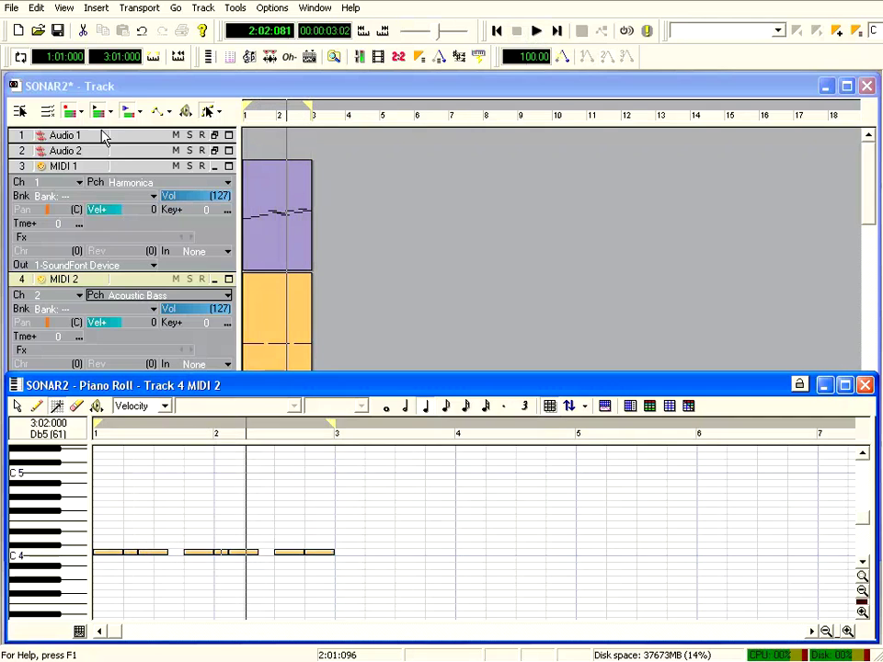
- Insert a new MIDI track below MIDI 2, expand its controls and set its channel to 10
left_click(144, 92)
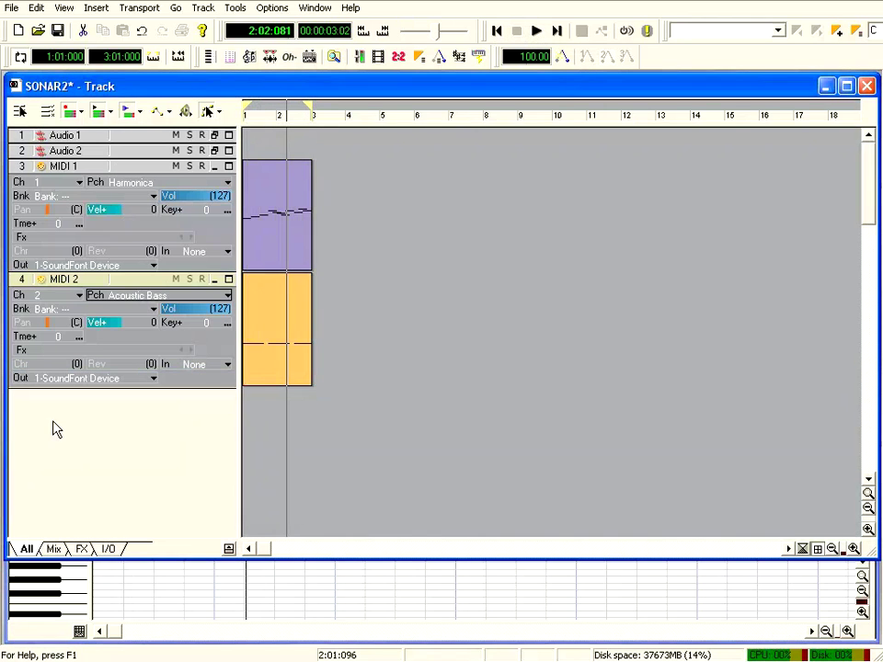
left_click(104, 13)
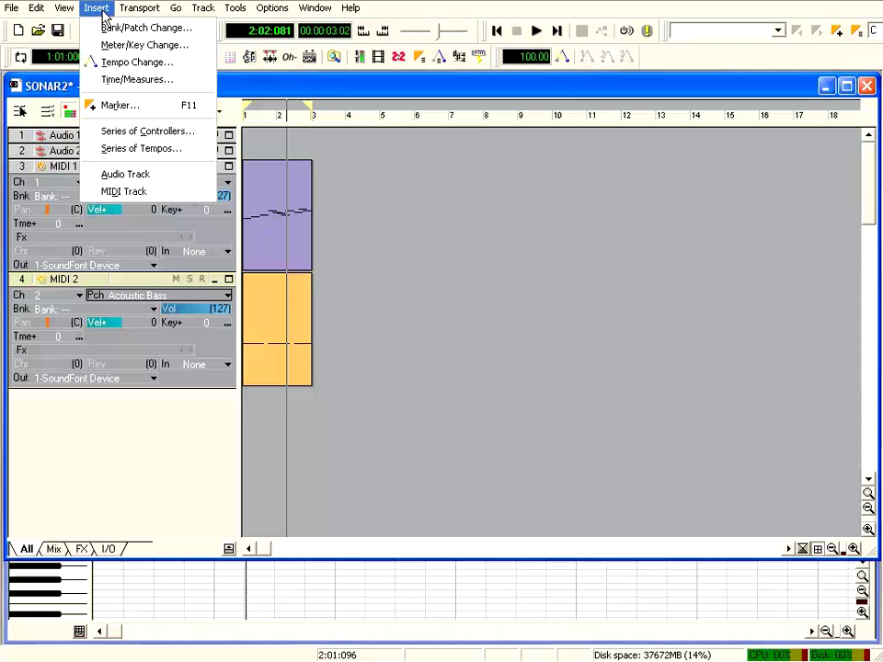
left_click(131, 193)
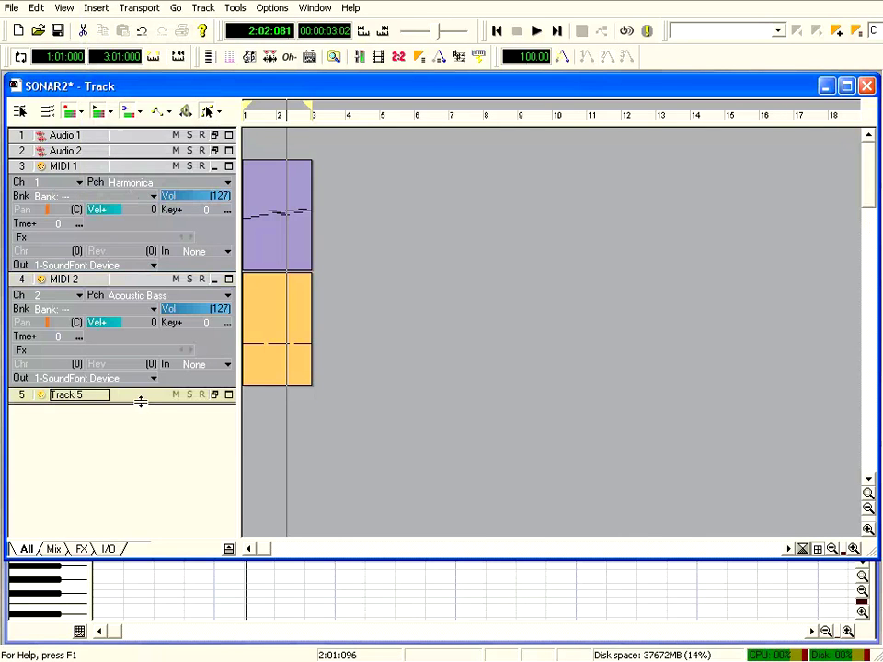
left_click_drag(145, 411, 138, 505)
left_click(79, 413)
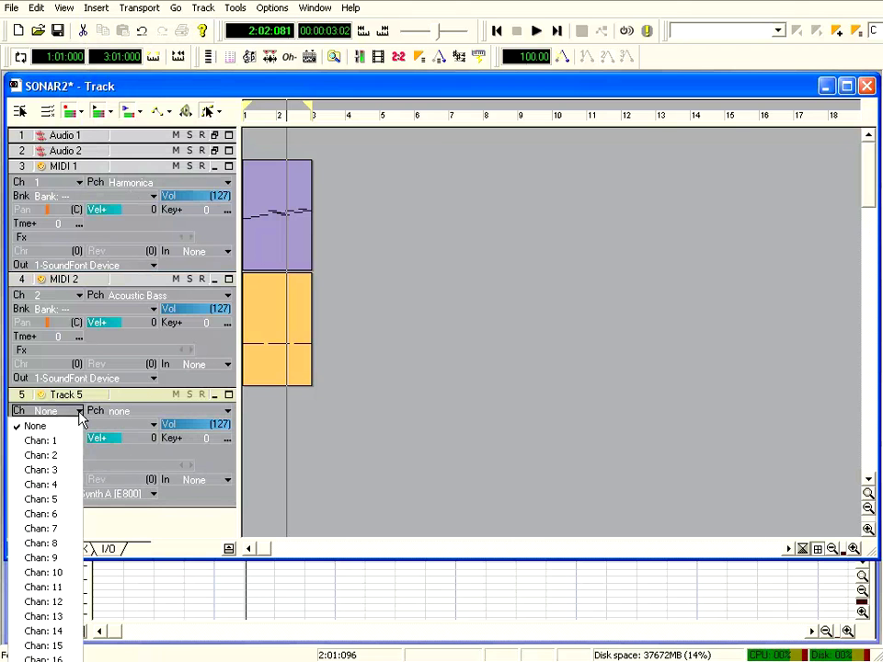
left_click(55, 573)
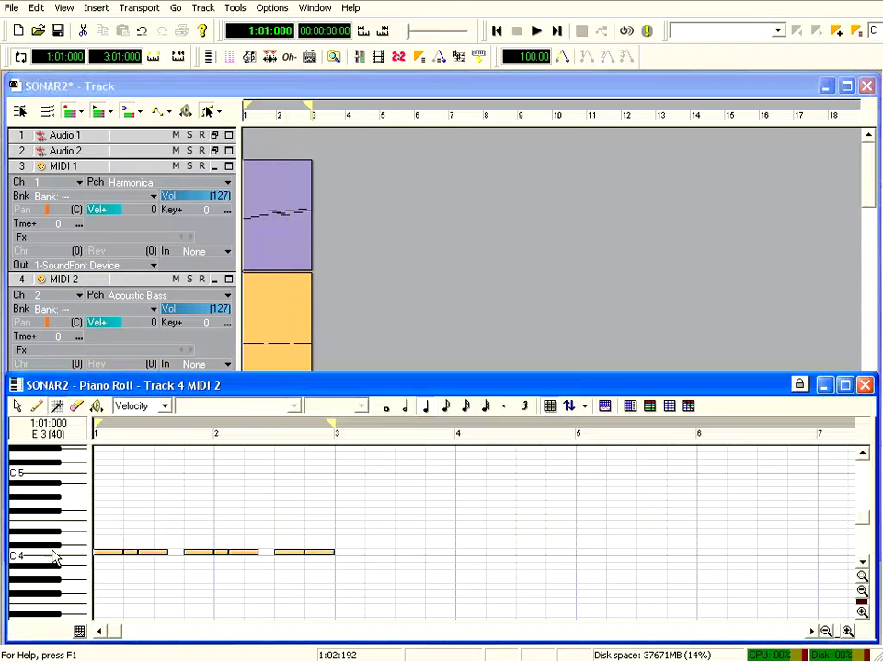
- Show track 5 in the Piano Roll and rename the track MIDI 3
left_click(571, 410)
left_click(366, 333)
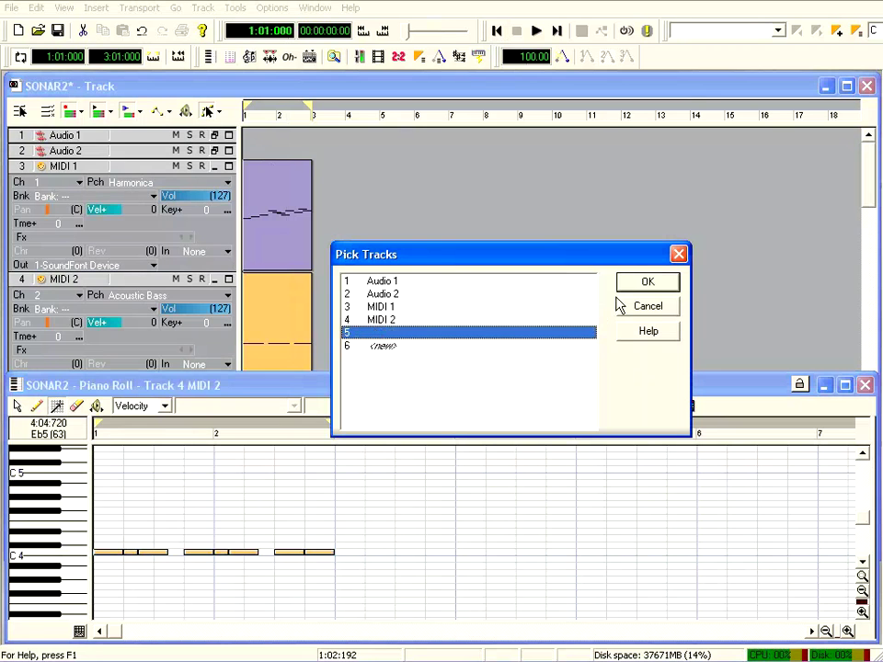
left_click(660, 289)
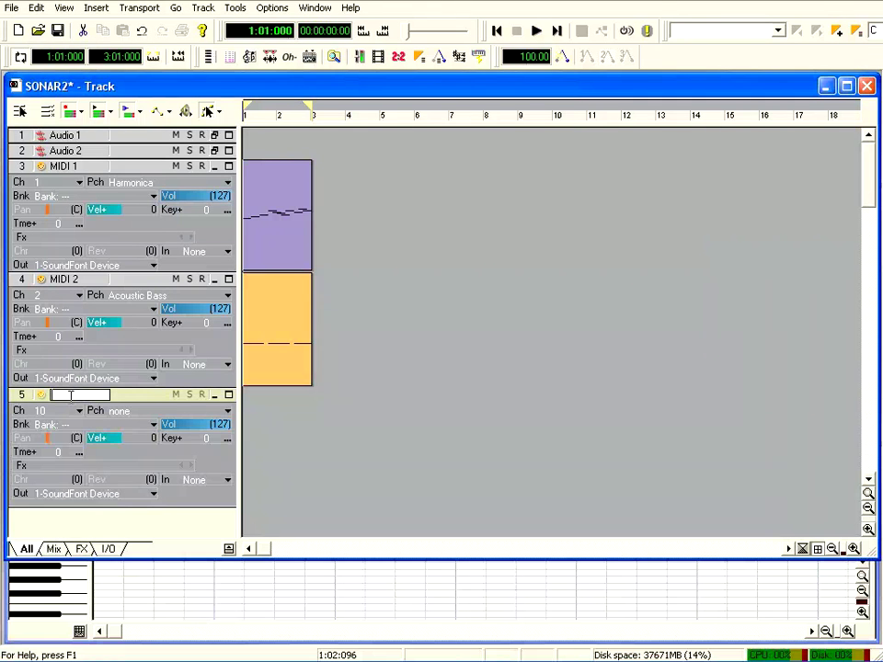
type("MIDI 3")
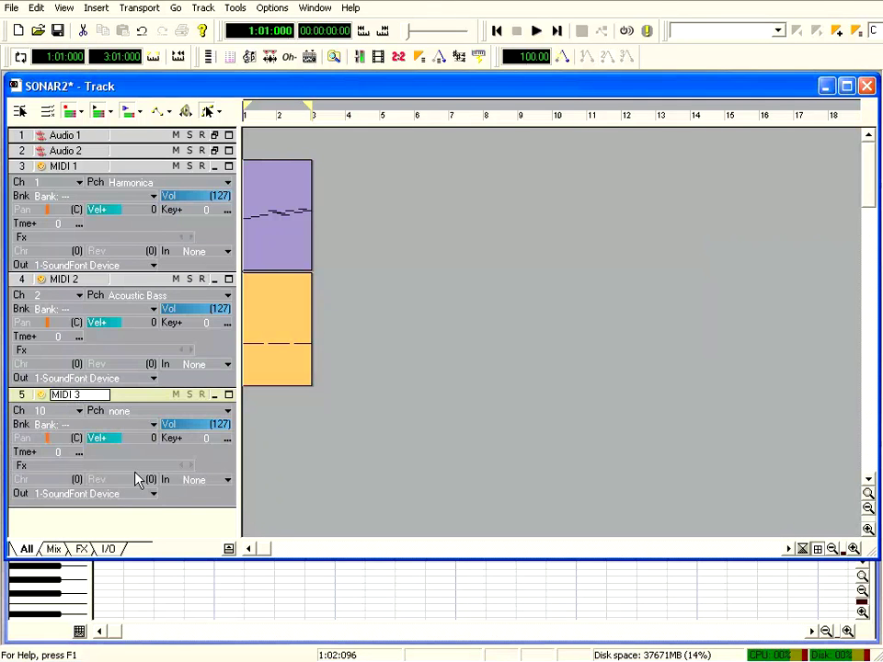
- Audition the C3 drum sound, place MIDI 3 notes at C3 on beat 1 and D3 on beat 3 of measure 1, and play the loop
left_click(66, 591)
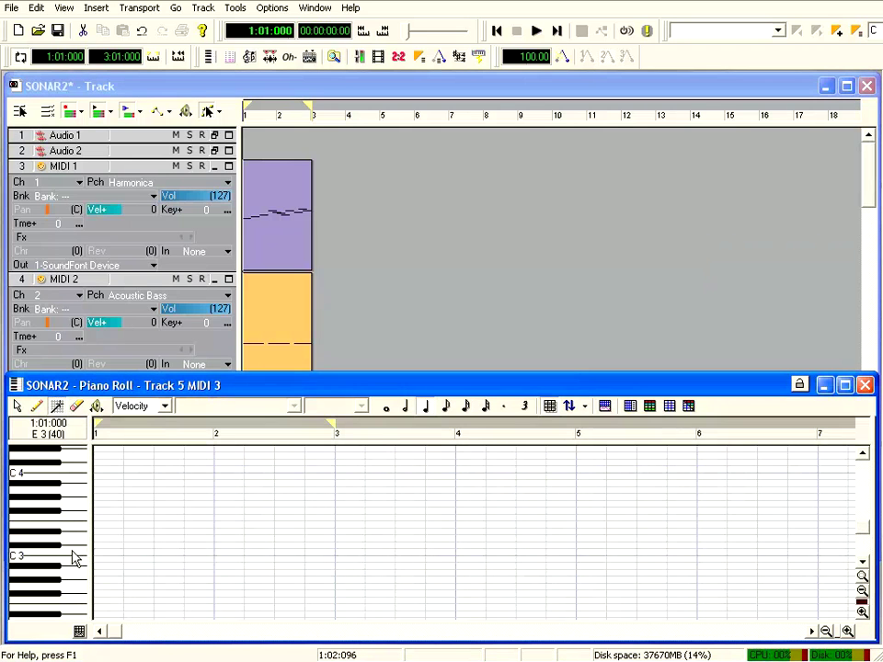
left_click(72, 552)
left_click(73, 552)
left_click(76, 551)
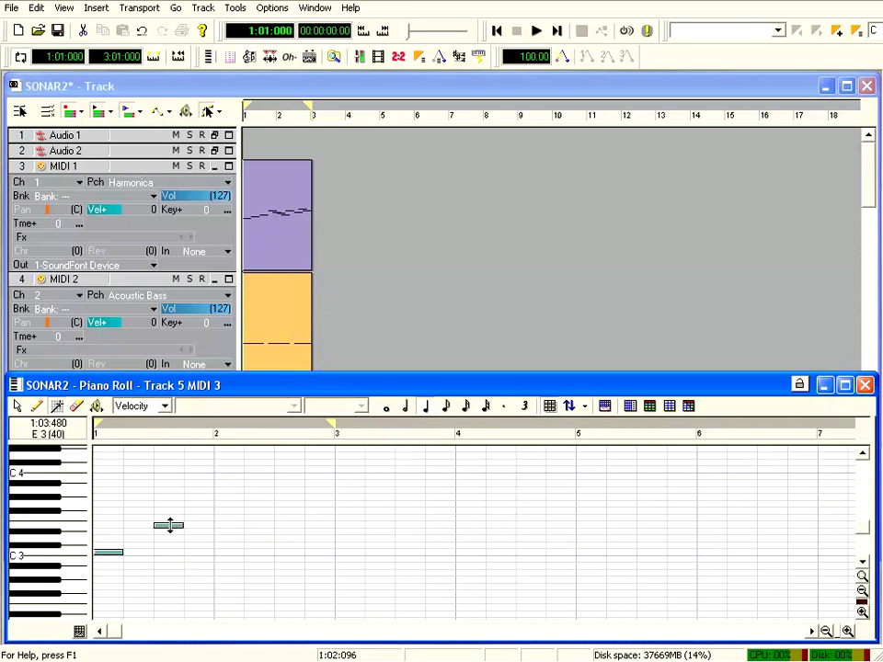
left_click_drag(169, 525, 169, 538)
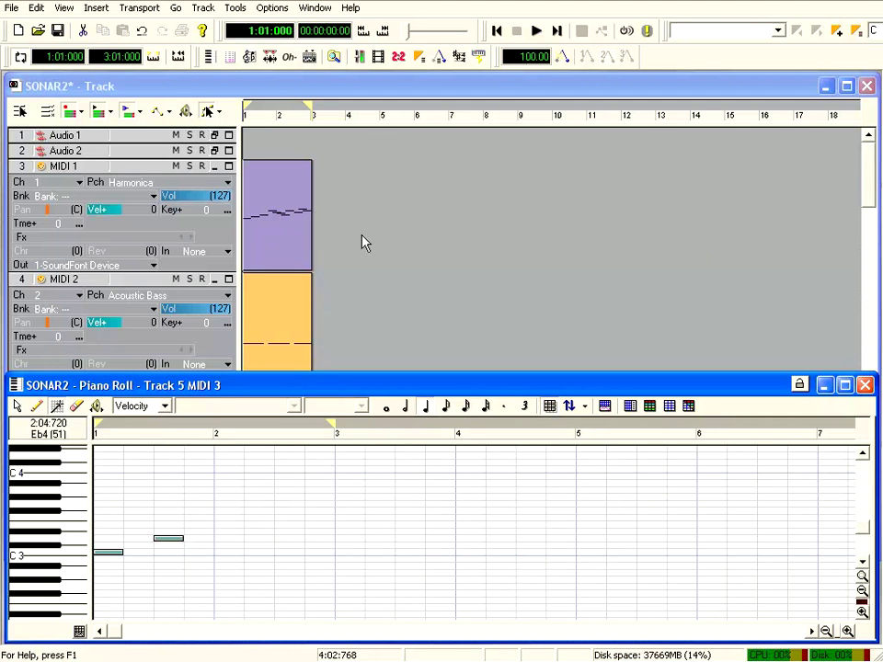
left_click(538, 31)
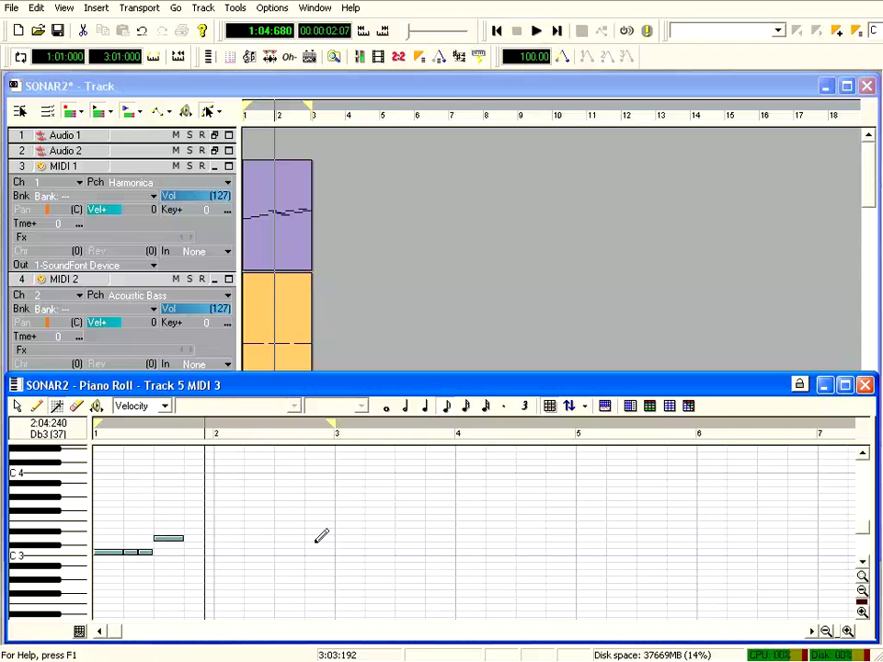
- Play the loop from the start, stop it, and add MIDI 3 eighth notes: C3 at 1:04:000, D3 at 2:01:000 and C3 at 2:01:480
left_click(496, 32)
left_click(535, 32)
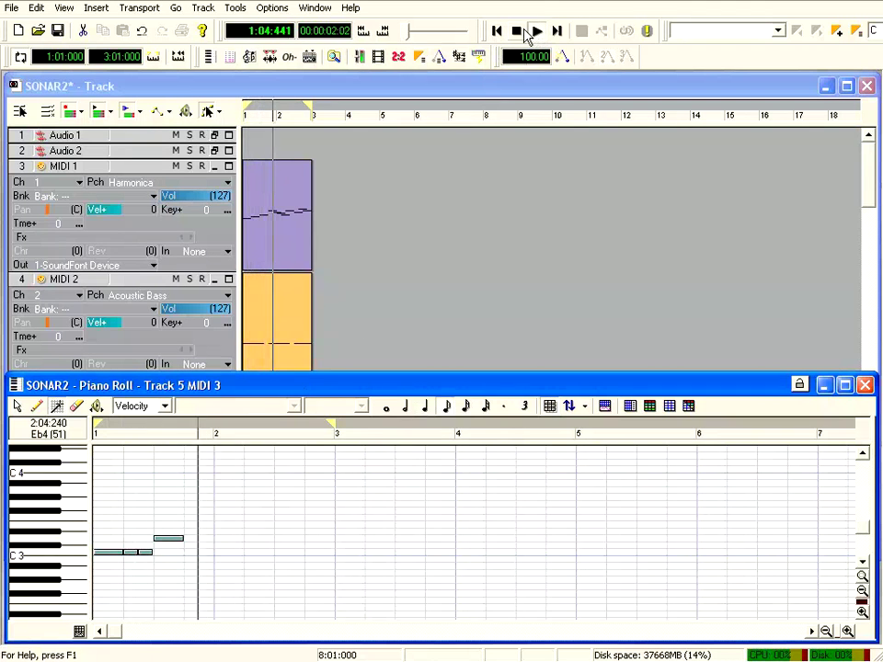
left_click(521, 32)
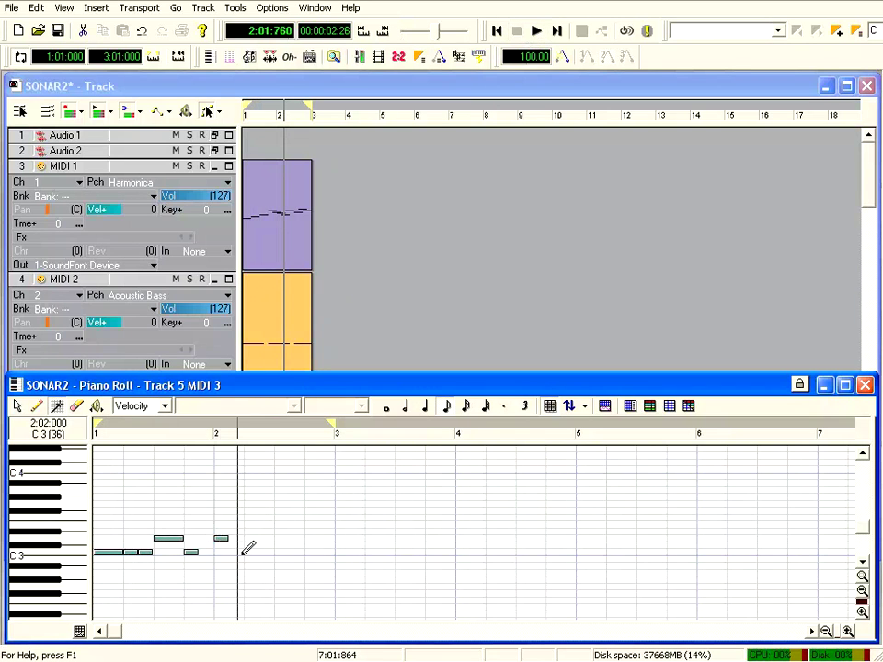
- Replay the loop from the start, stop it, and add two C3 eighth notes on beat 3 and D3 on beat 4 of measure 2
left_click(495, 33)
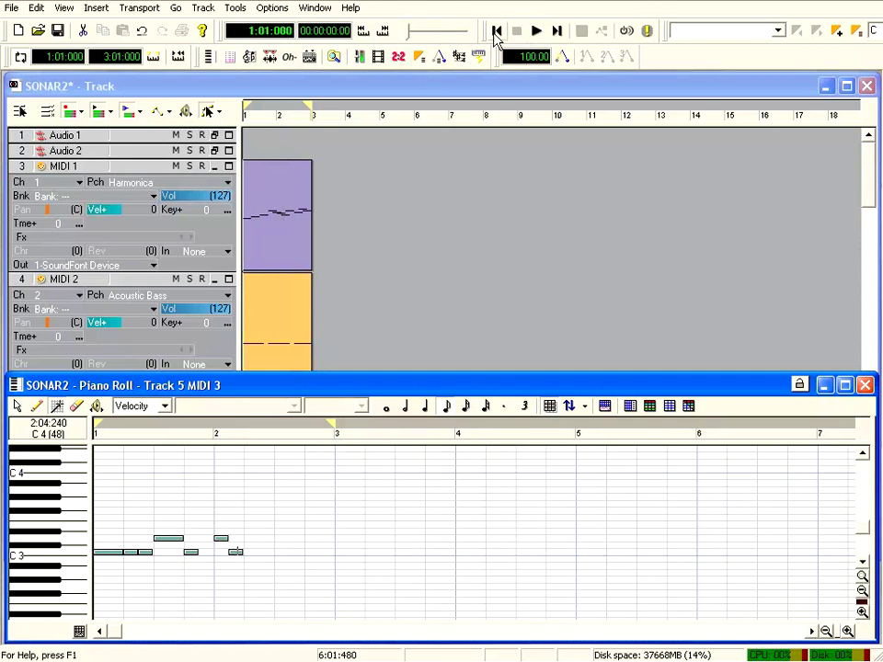
left_click(537, 32)
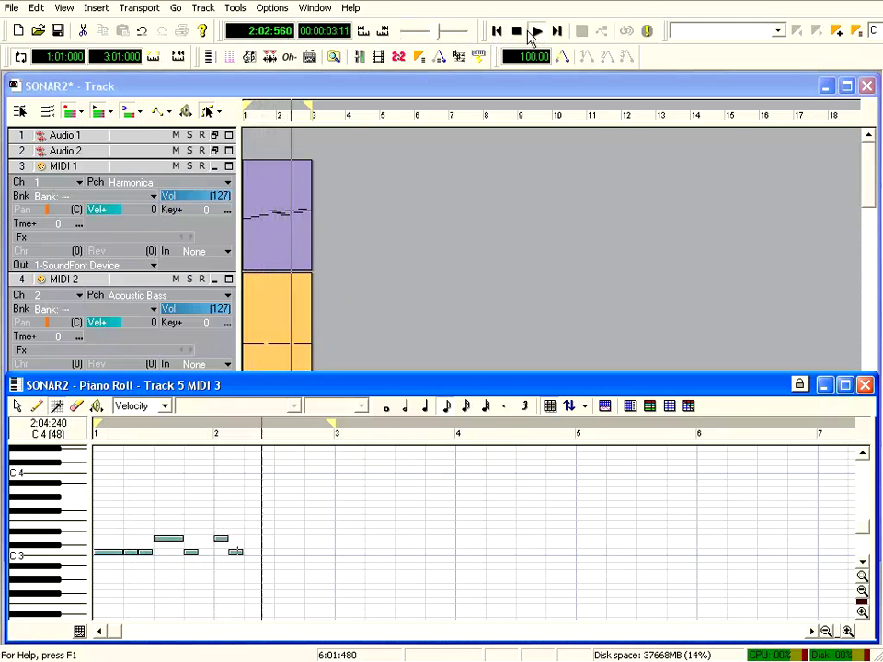
left_click(517, 31)
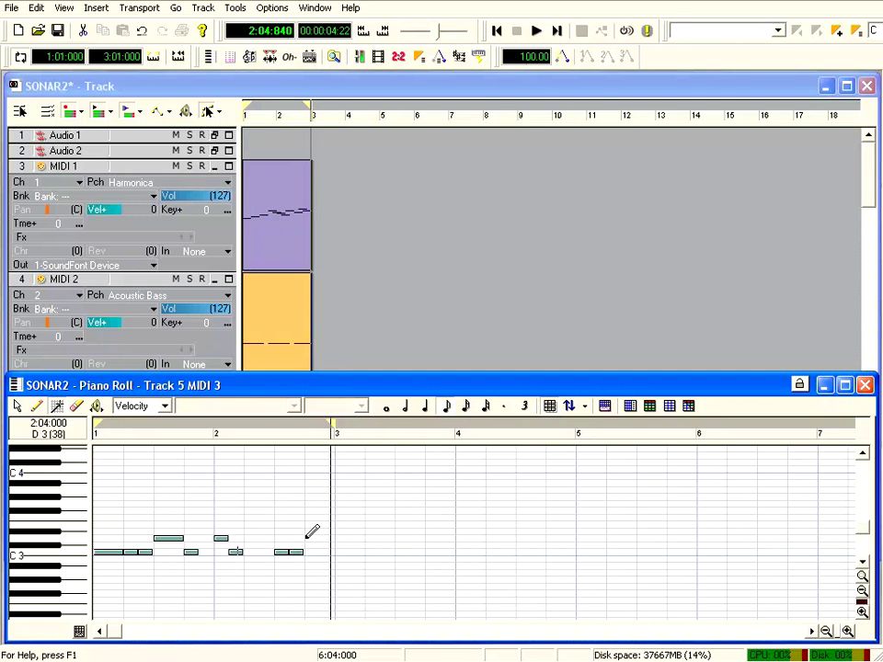
- Start the loop playing from the beginning and add a D3 eighth note at 1:01:480 in MIDI 3
left_click(496, 31)
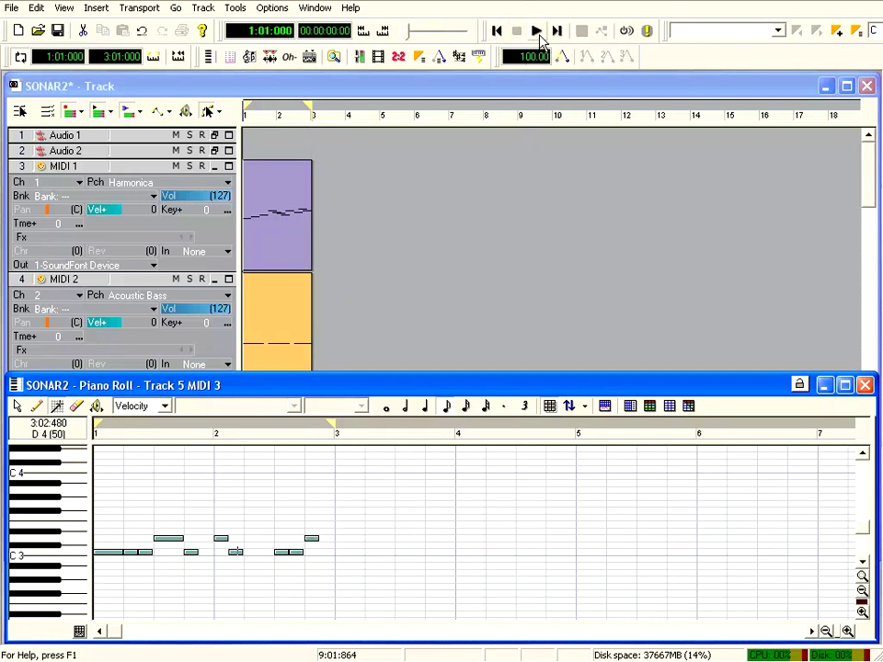
left_click(537, 32)
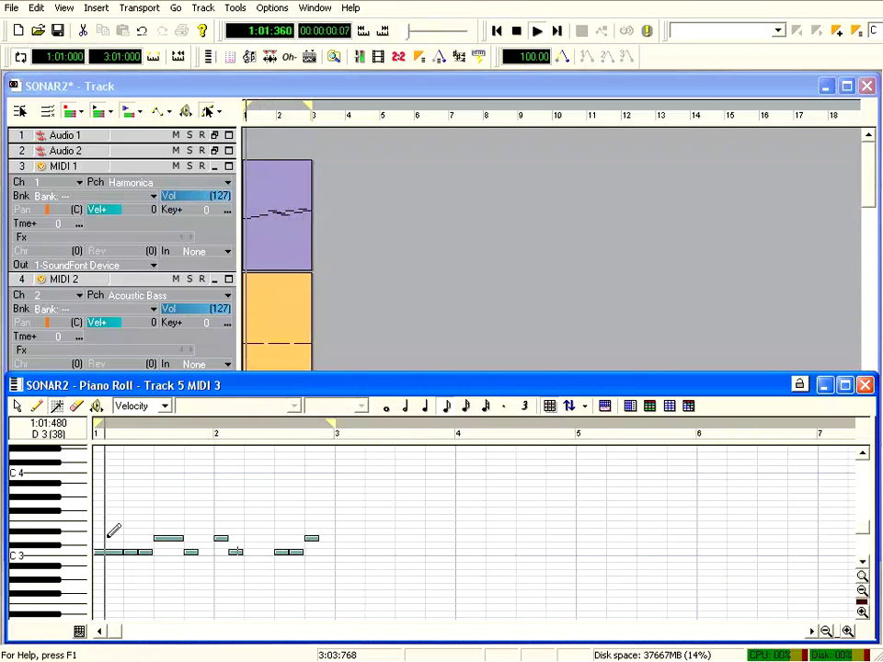
left_click(108, 538)
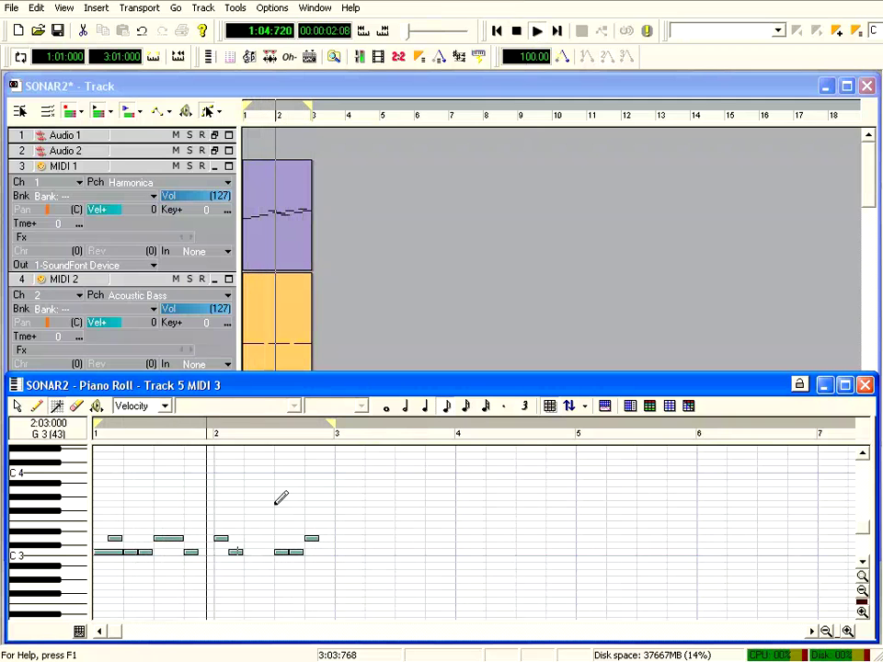
- Add eighth notes to the drum track in measure 1, at Db4 on beat 1 and Bb3 on beat 2
left_click(98, 484)
left_click_drag(99, 484, 99, 461)
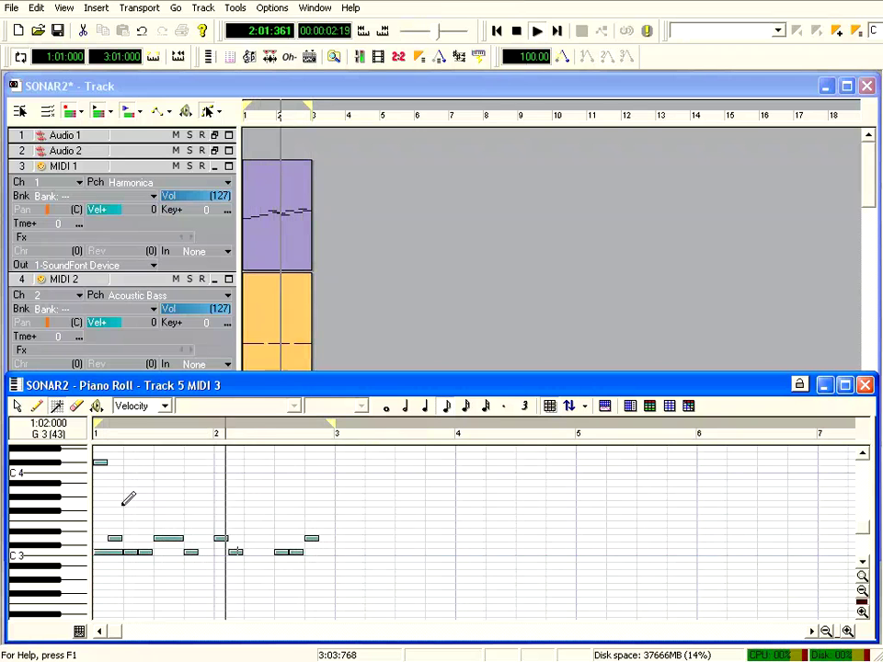
left_click(129, 513)
left_click_drag(130, 512, 129, 485)
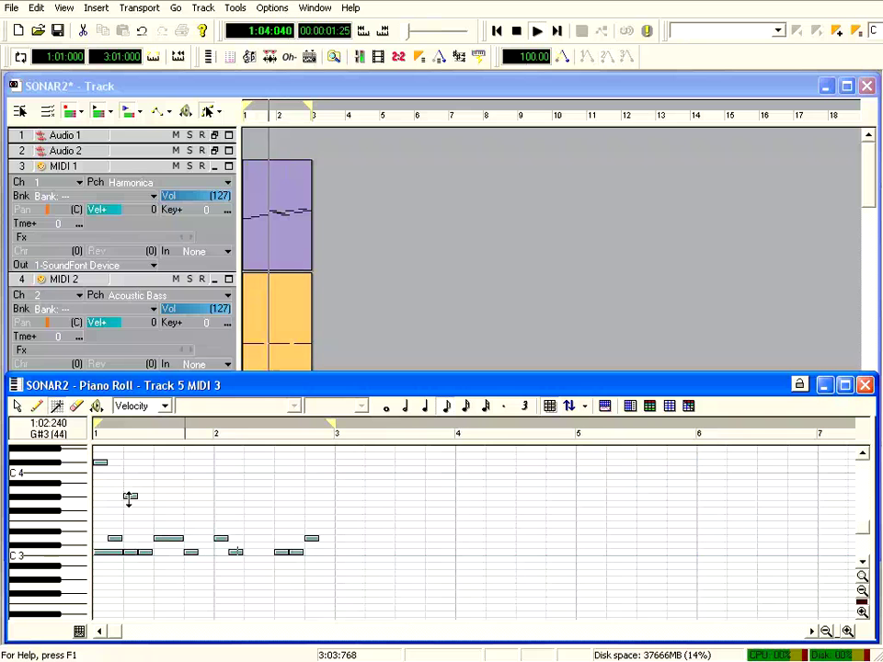
- Add Bb3 eighth notes on every beat from beat 3 of measure 1 through beat 4 of measure 2
left_click(158, 483)
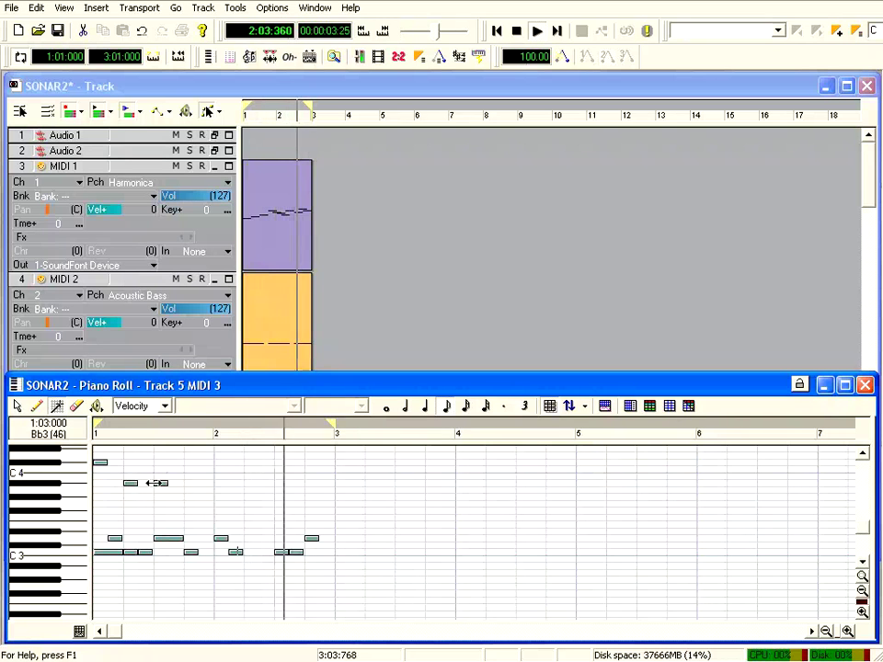
left_click(188, 483)
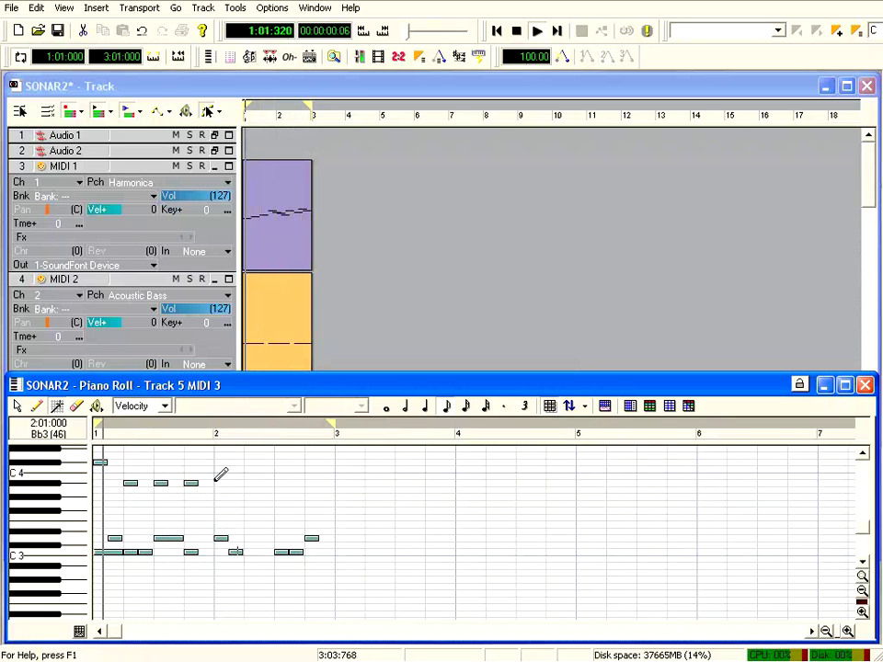
left_click(215, 483)
left_click(249, 481)
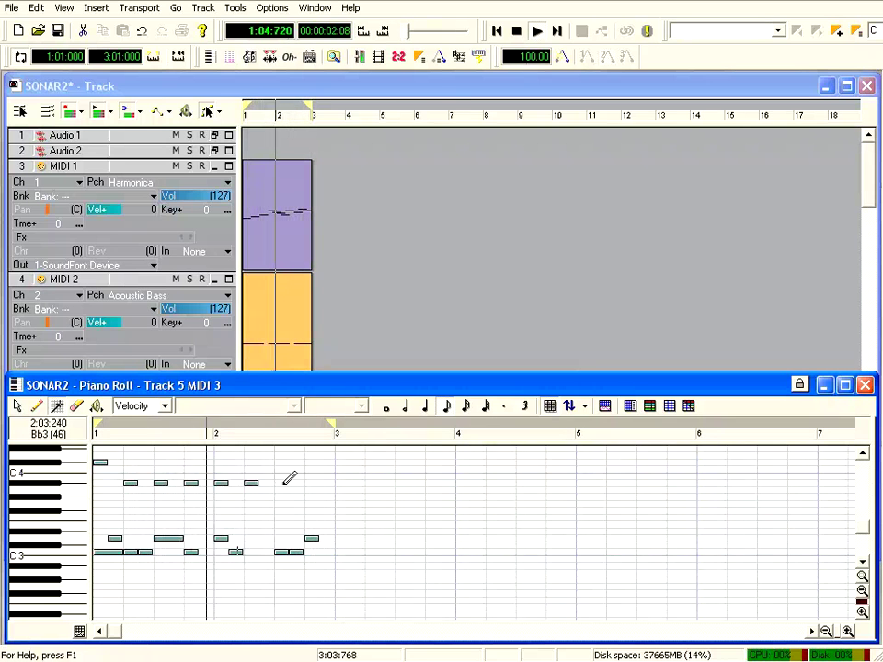
left_click(280, 481)
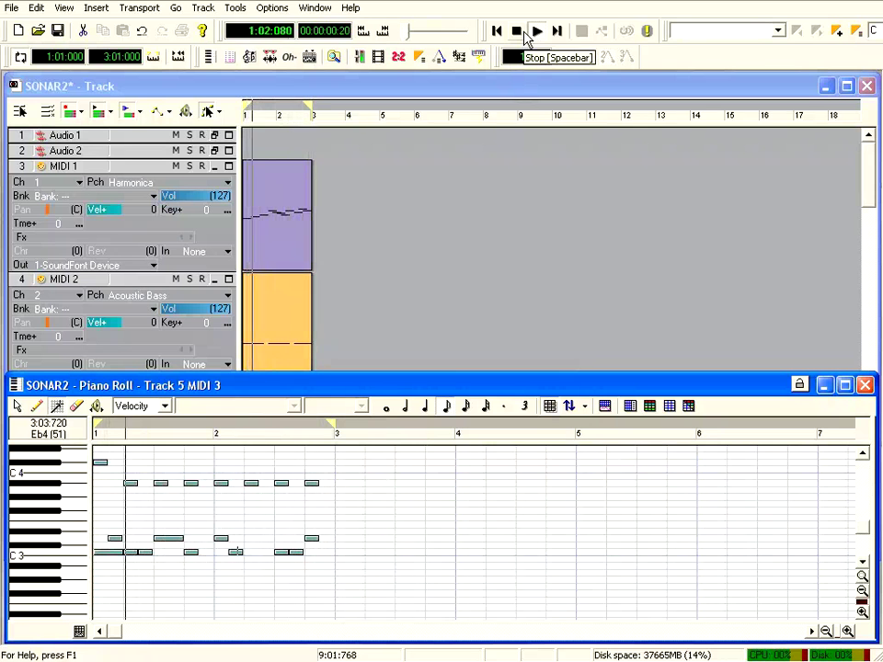
- Bring the Track view to the front and reduce its height slightly, keeping all three MIDI tracks in view
left_click(409, 93)
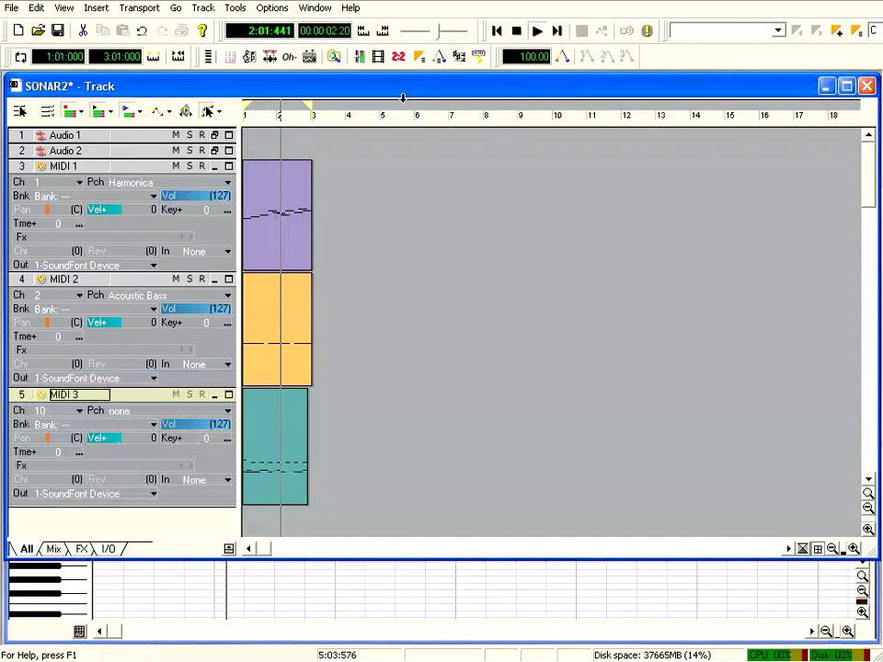
left_click_drag(375, 561, 353, 536)
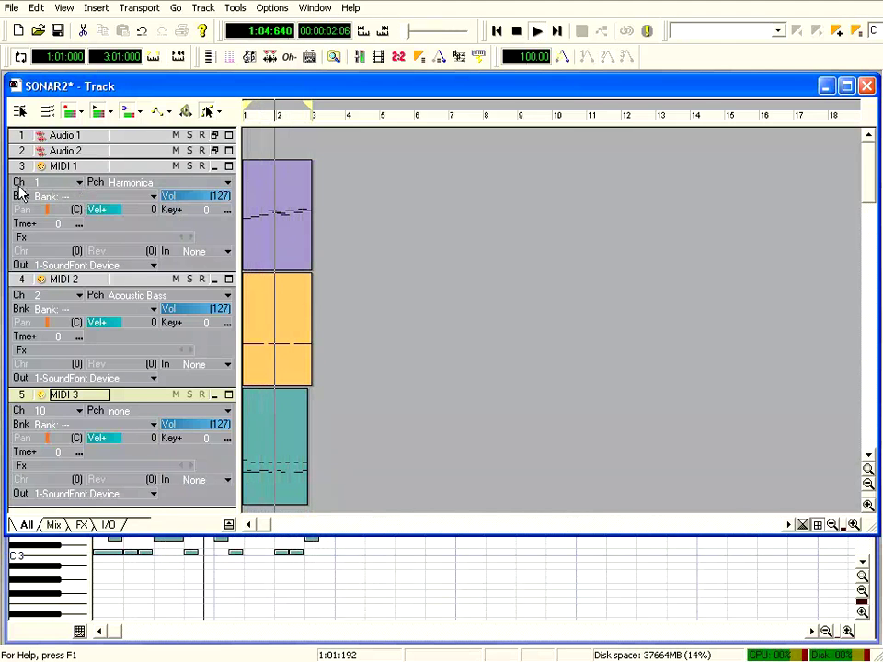
- Review the channel and patch choices for MIDI 1 without changing them, and select the MIDI 2 track
left_click(78, 184)
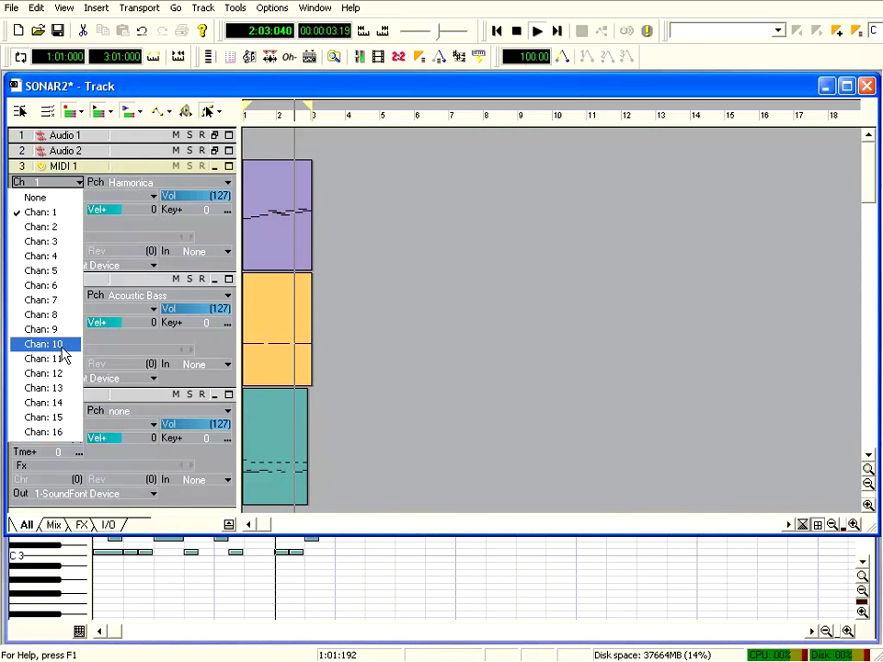
left_click(122, 169)
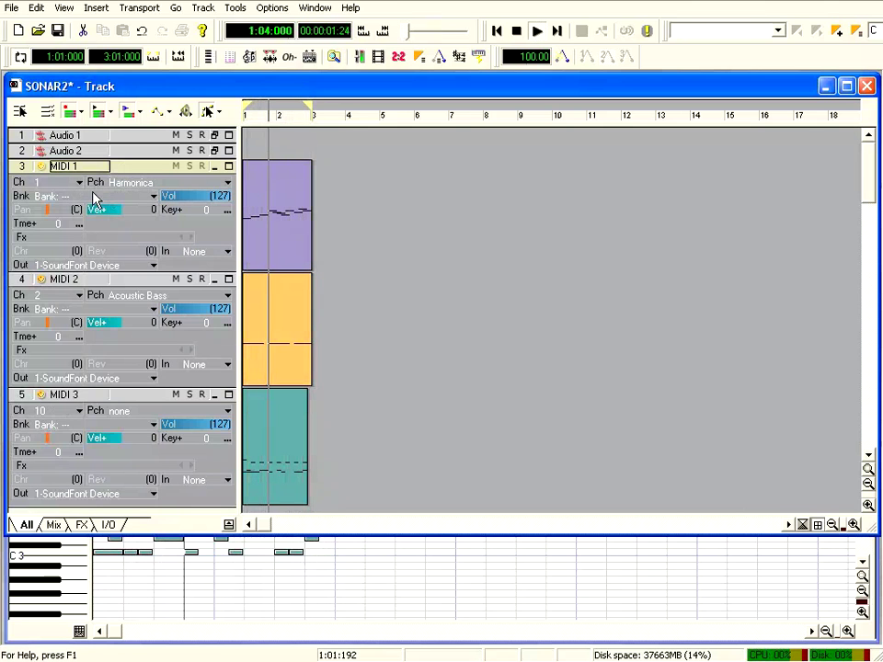
left_click(228, 182)
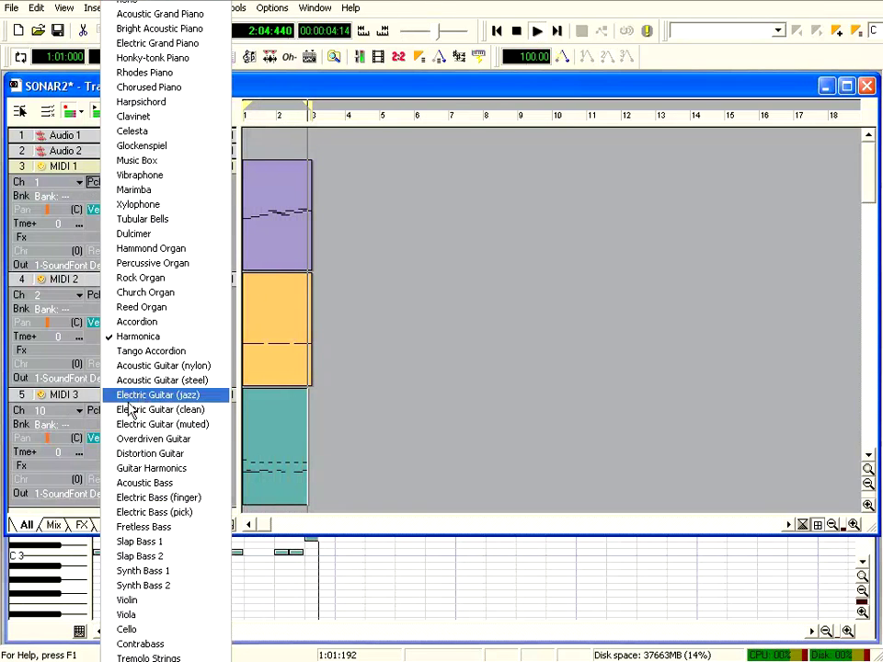
left_click(89, 285)
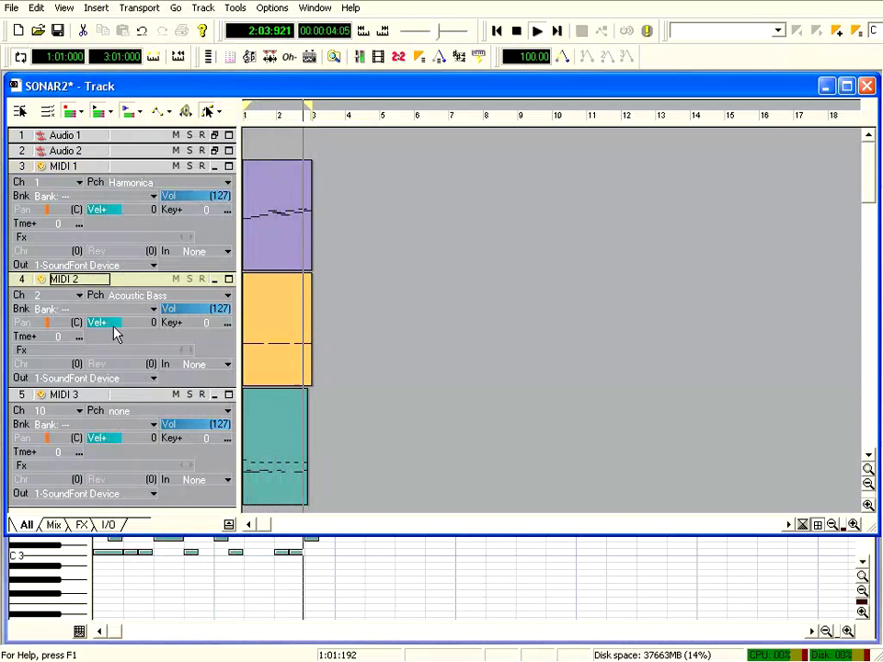
- Raise the Vel+ offset of the MIDI 2 bass track to 58 and reduce it to 41 while the loop plays
left_click_drag(112, 334, 142, 323)
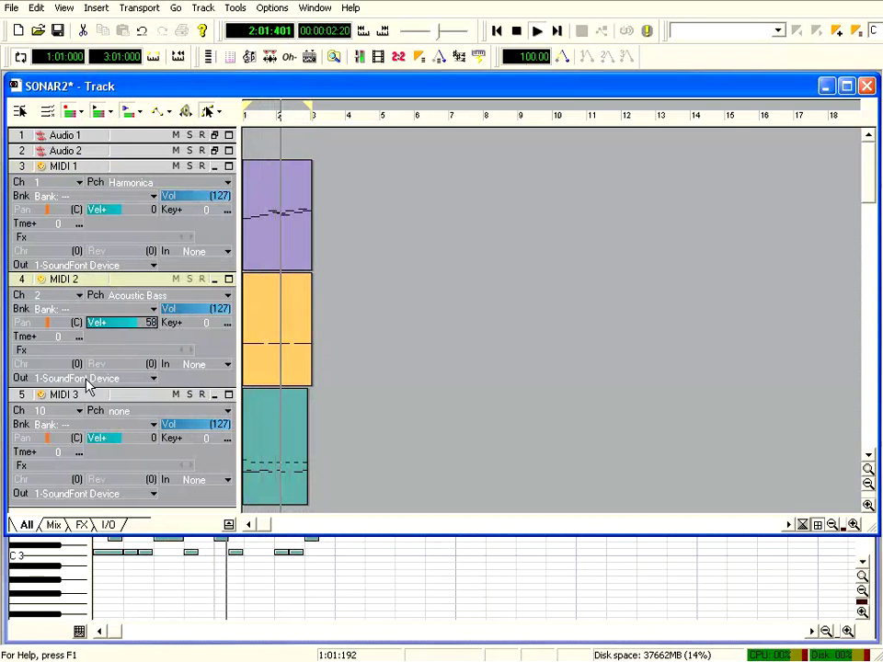
left_click(43, 356)
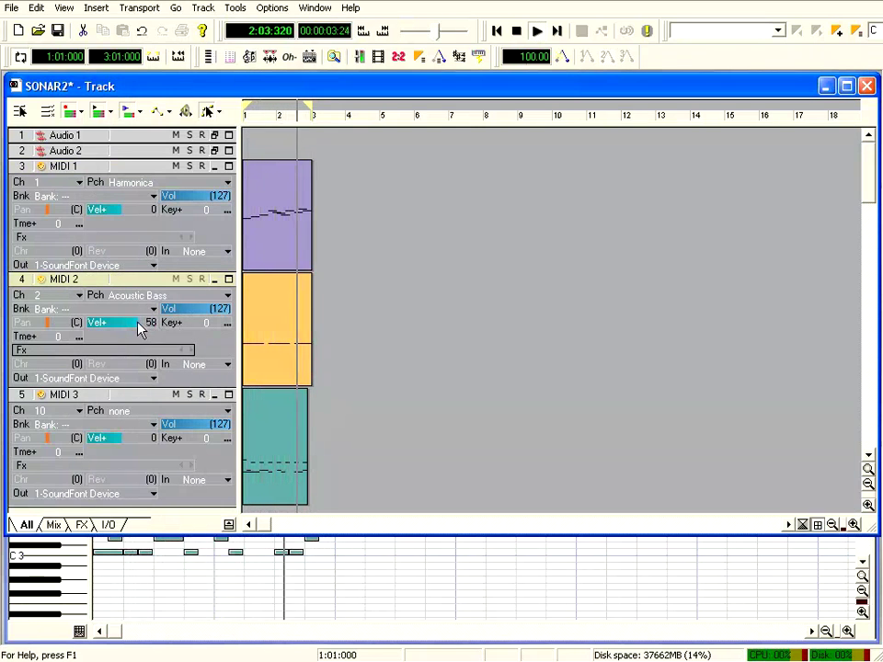
left_click_drag(138, 322, 131, 322)
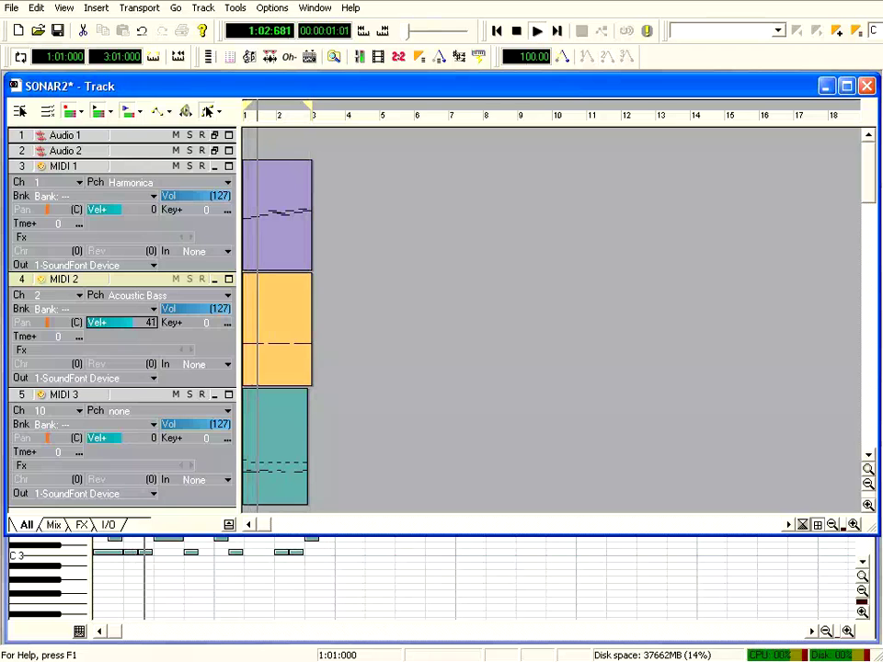